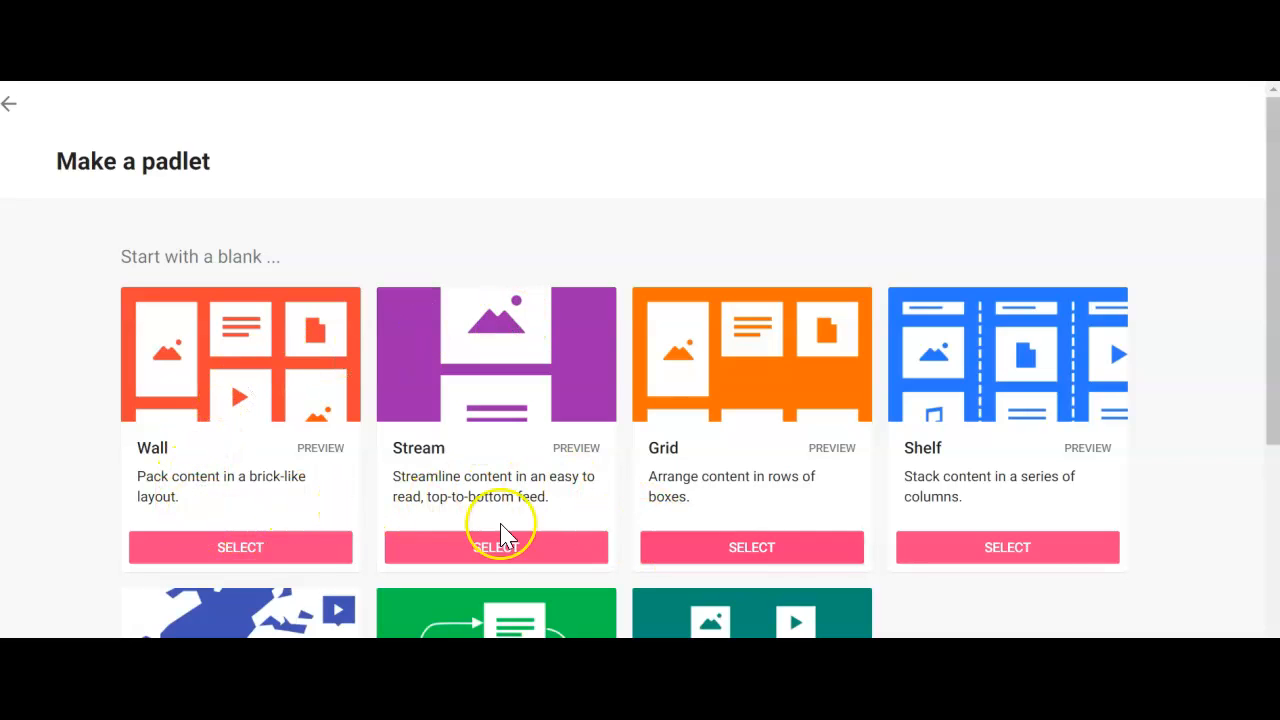
Create a blank padlet with the Wall layout and title it "Create and critique"
{"action": "left_click", "coordinate": [246, 548]}
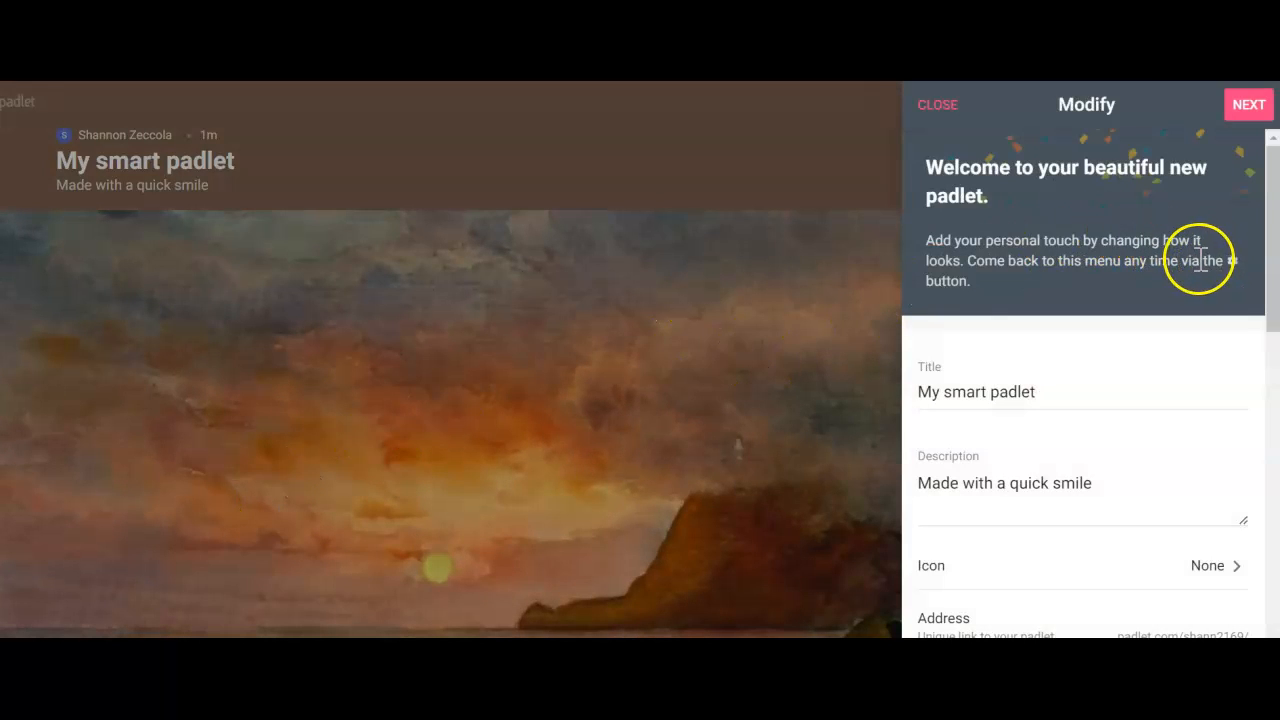
{"action": "triple_click", "coordinate": [1040, 395]}
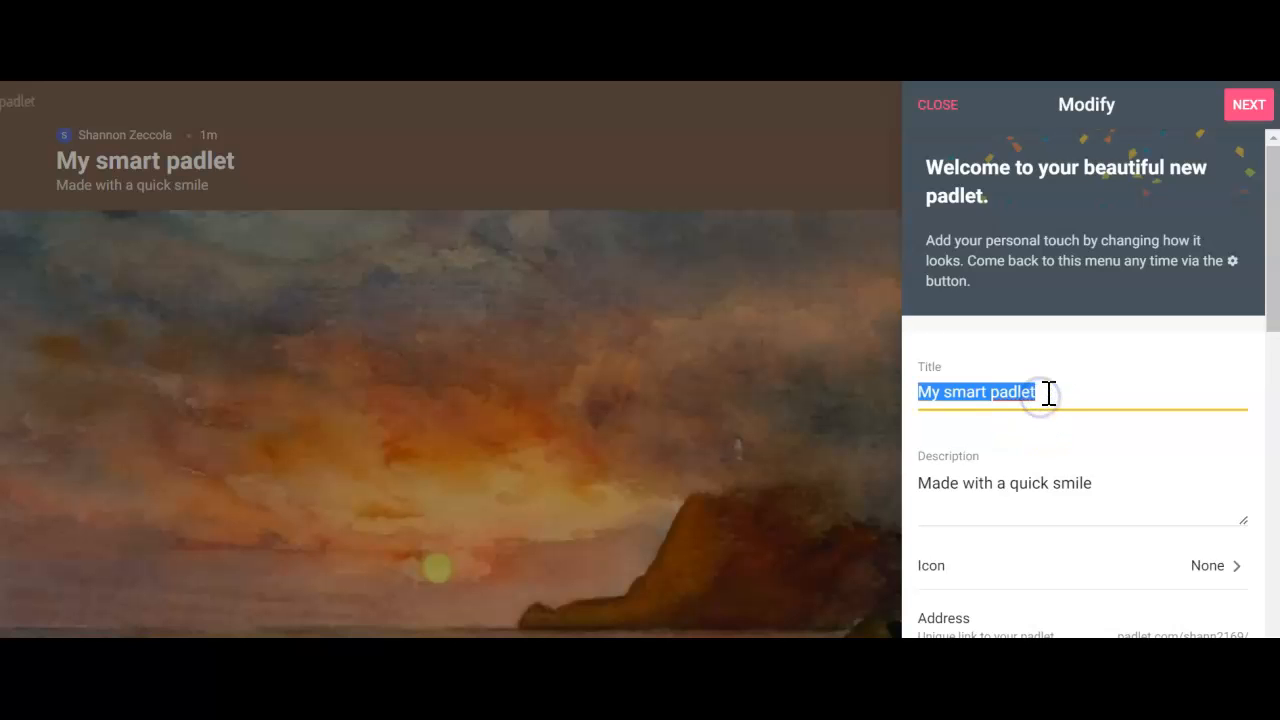
{"action": "type", "text": "C"}
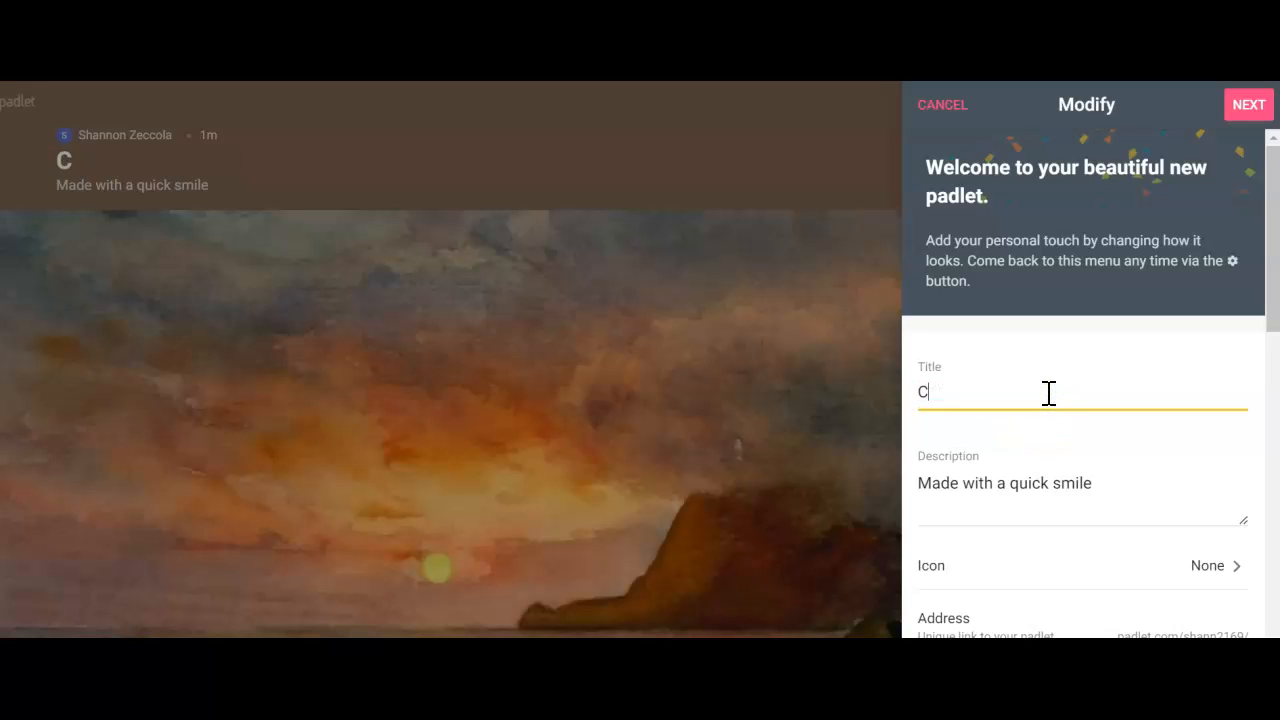
{"action": "type", "text": "reate and "}
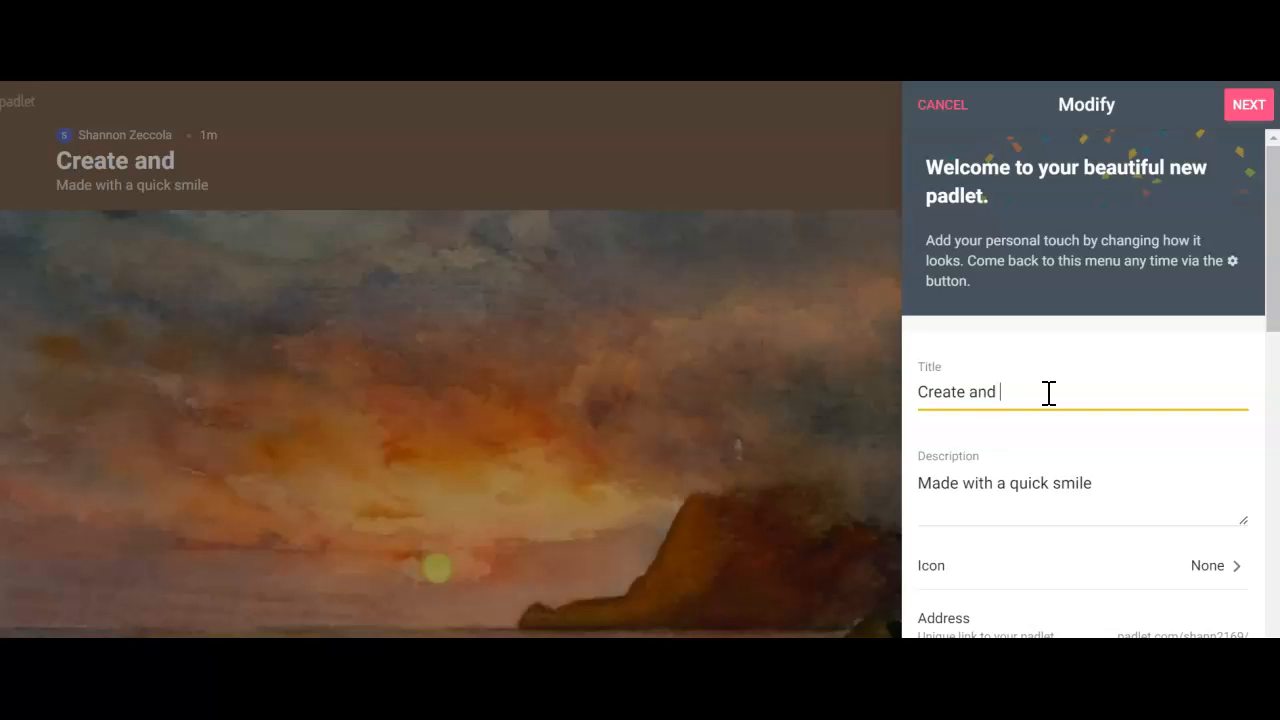
{"action": "type", "text": "critique"}
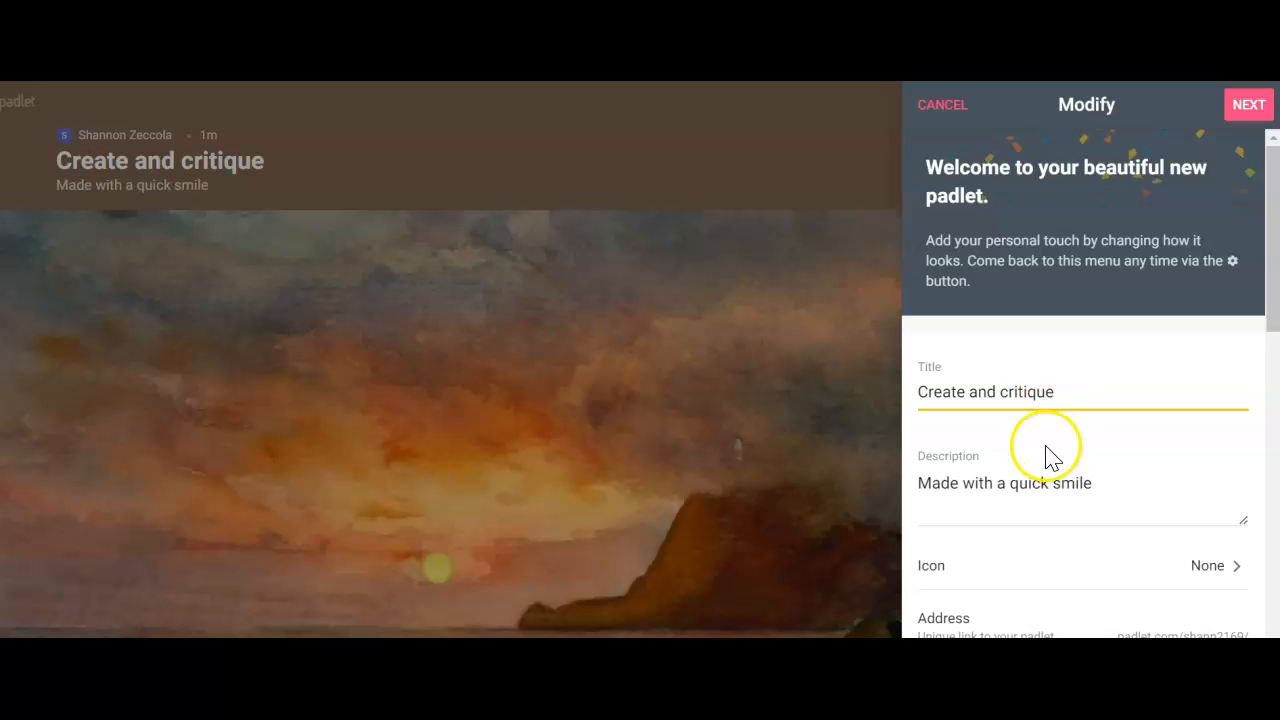
Set the padlet's description to "Post how your first attempt at your STEM project went and what you had to improve"
{"action": "left_click", "coordinate": [1041, 481]}
{"action": "triple_click", "coordinate": [1041, 481]}
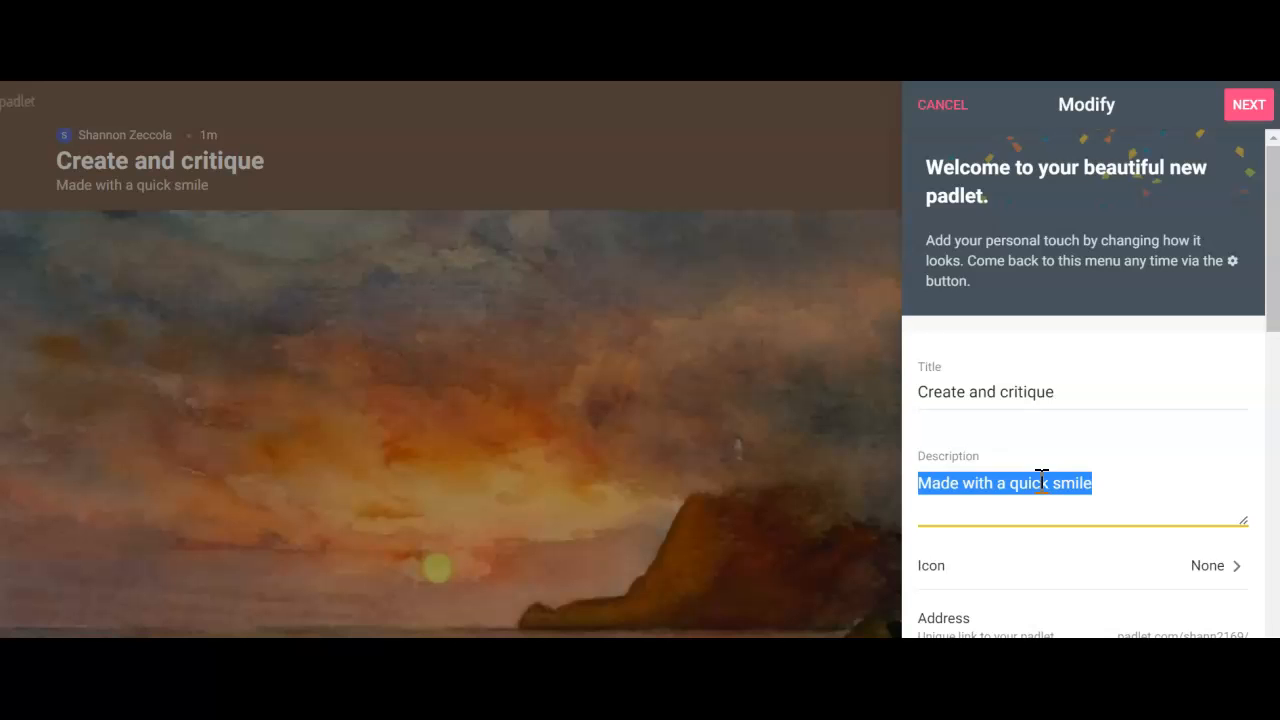
{"action": "type", "text": "Post how"}
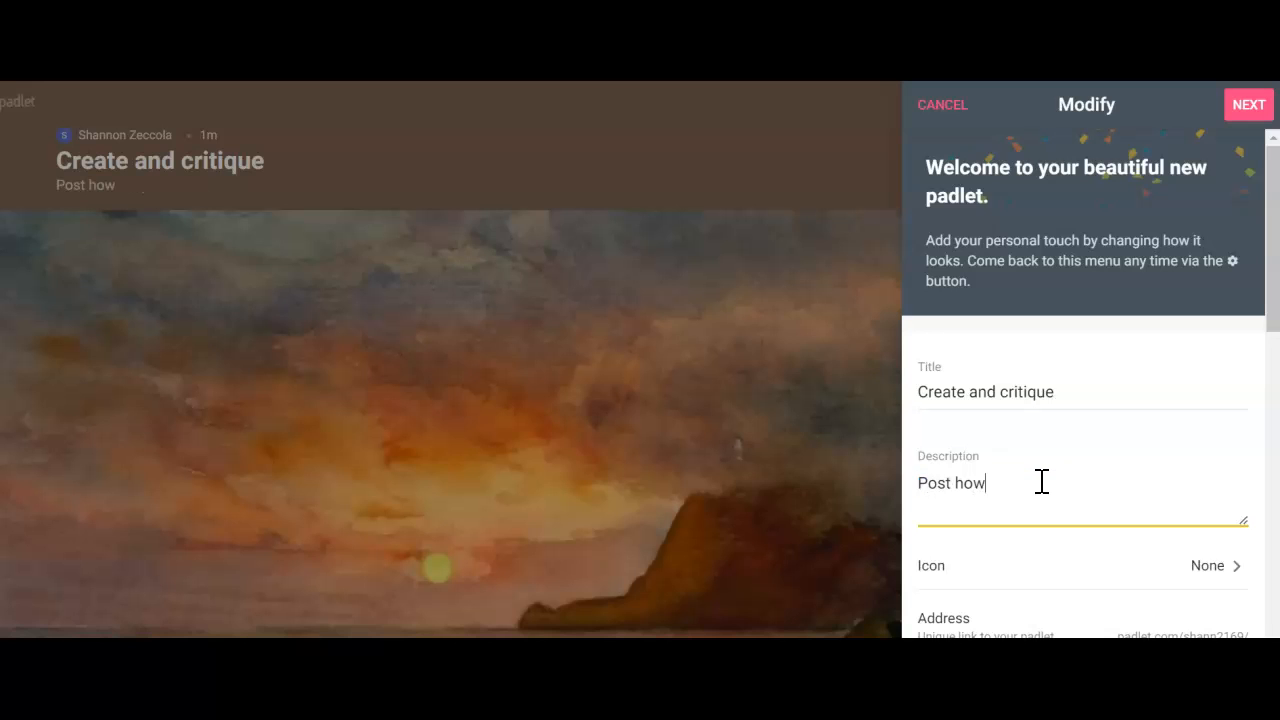
{"action": "type", "text": " your first attempt at your St"}
{"action": "key", "text": "BackSpace"}
{"action": "type", "text": "TE"}
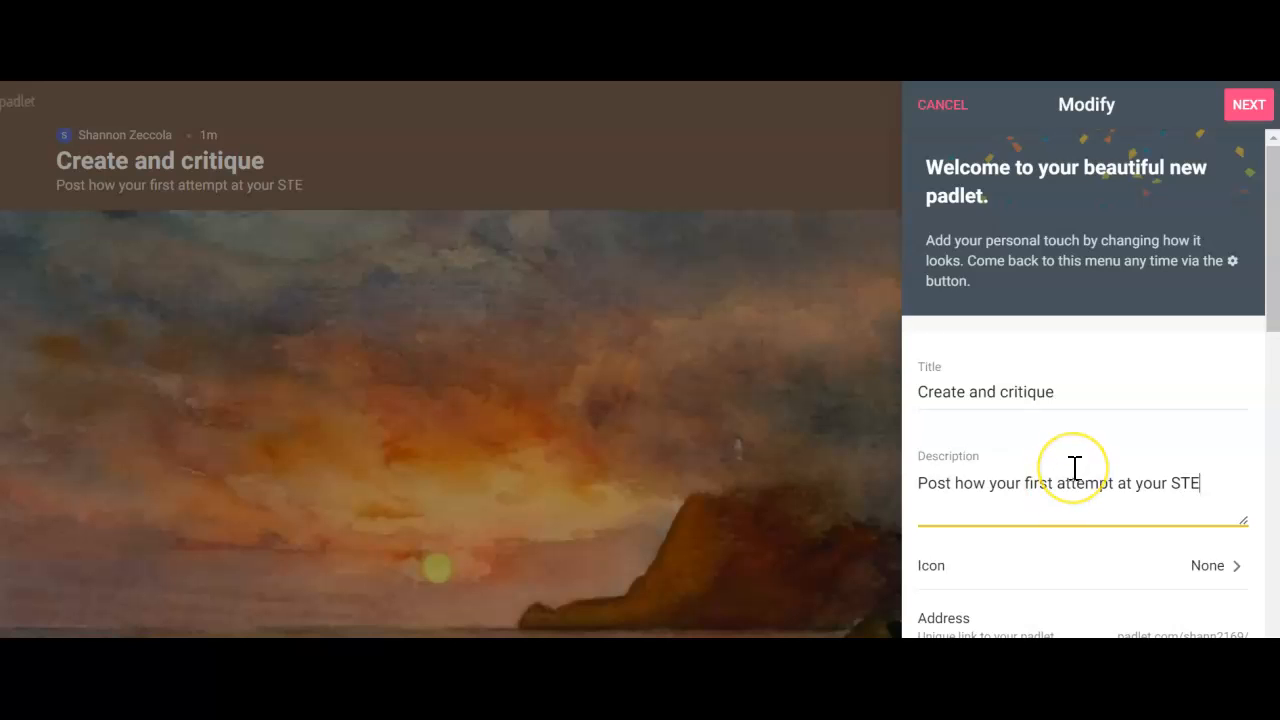
{"action": "type", "text": "M project went and what you had to improve"}
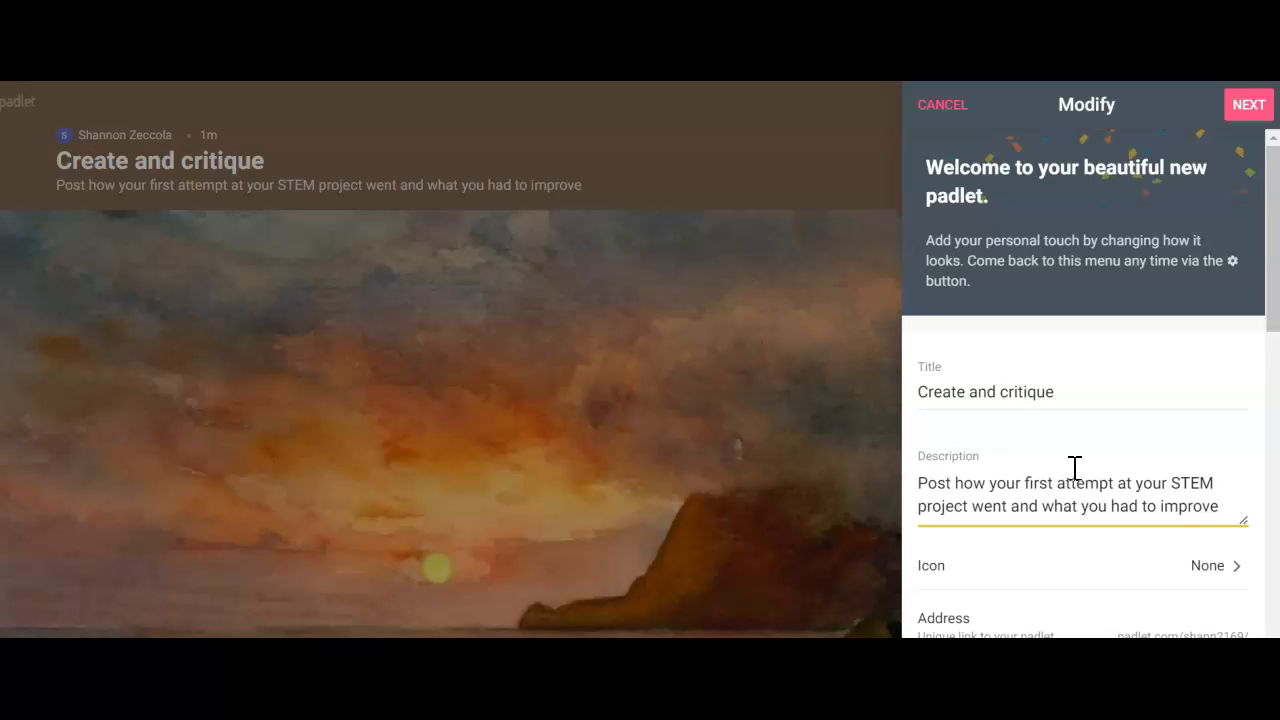
Allow viewers to comment on the padlet's posts
{"action": "scroll", "coordinate": [1075, 467], "scroll_direction": "down", "scroll_amount": 2}
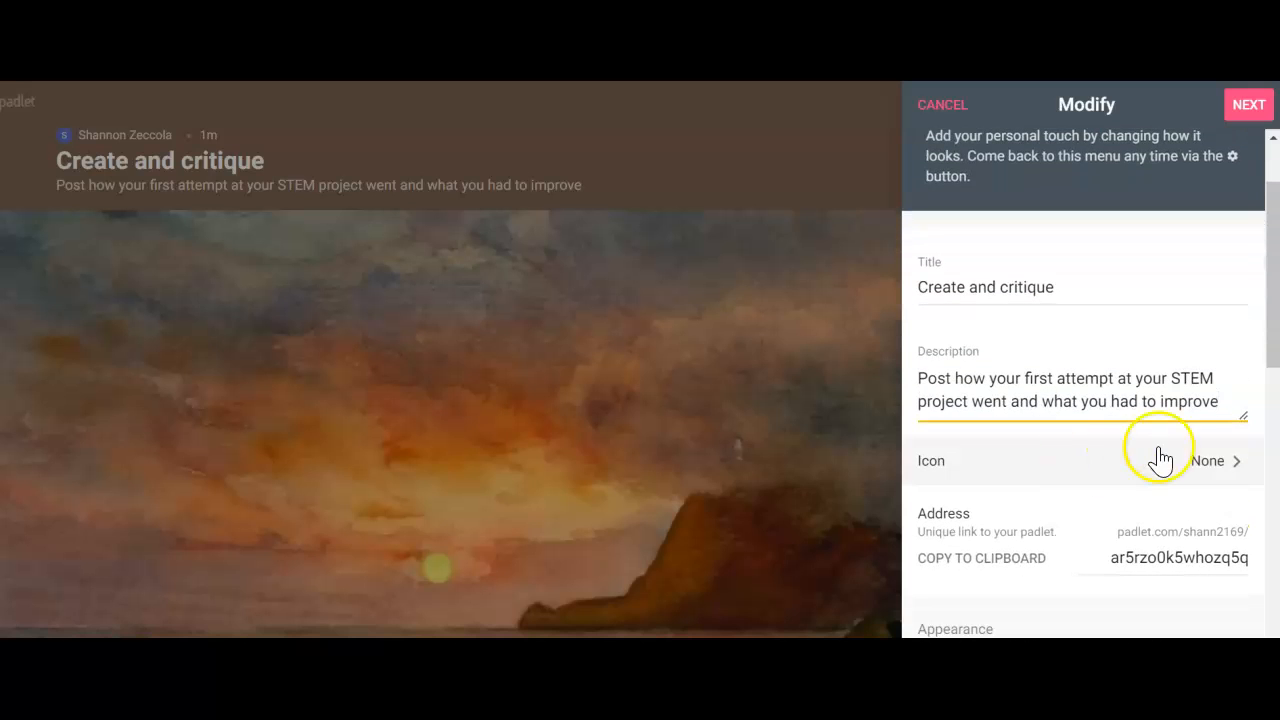
{"action": "scroll", "coordinate": [1209, 471], "scroll_direction": "down", "scroll_amount": 5}
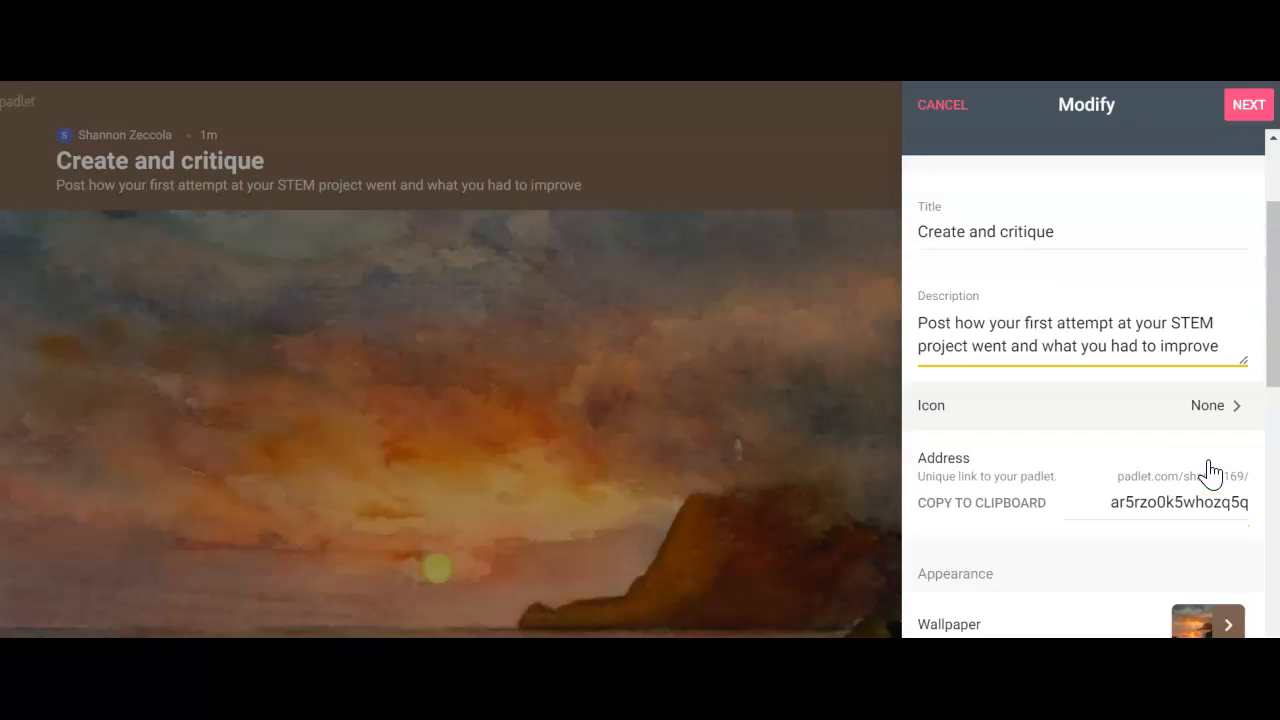
{"action": "scroll", "coordinate": [1209, 471], "scroll_direction": "down", "scroll_amount": 1}
{"action": "left_click", "coordinate": [1225, 372]}
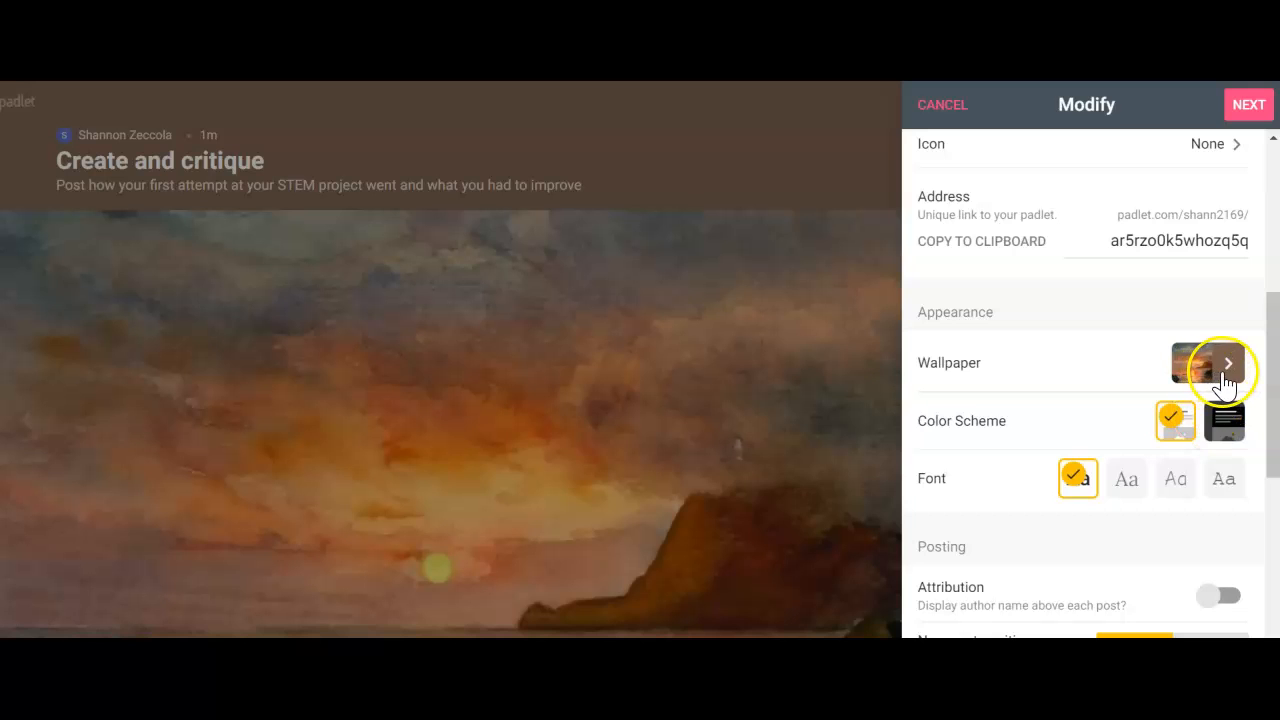
{"action": "scroll", "coordinate": [1058, 515], "scroll_direction": "down", "scroll_amount": 4}
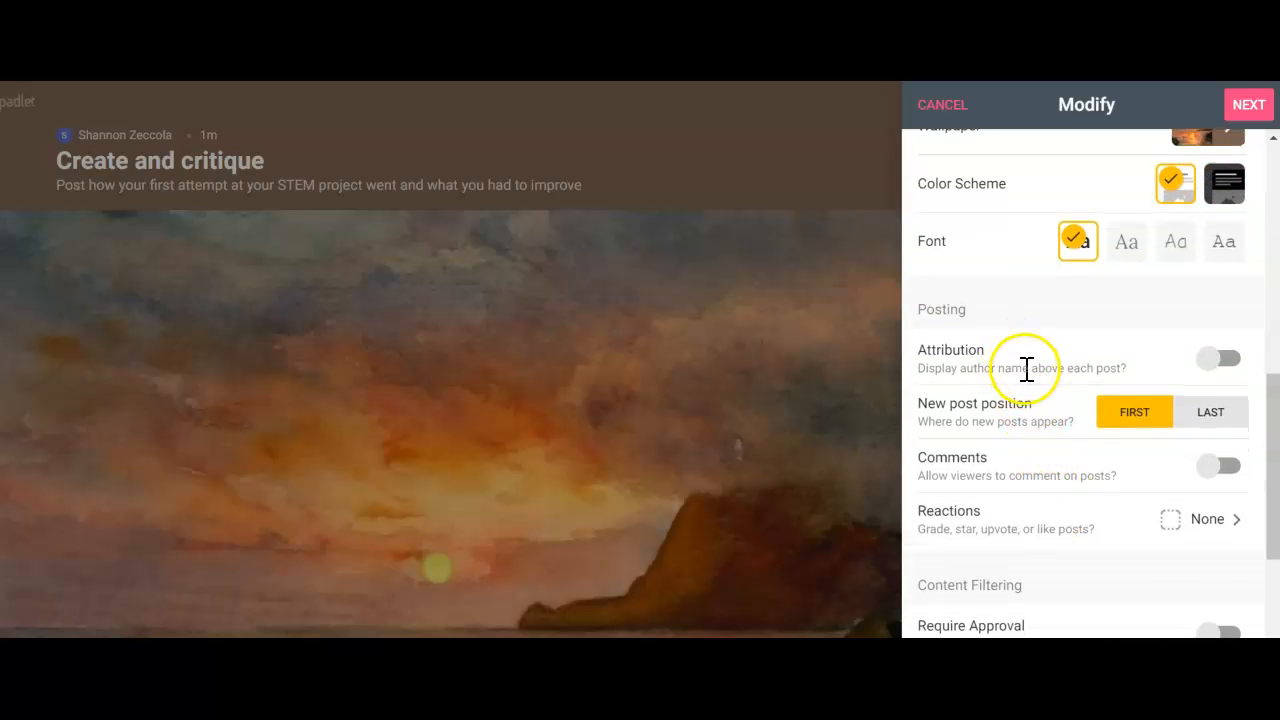
{"action": "scroll", "coordinate": [1077, 529], "scroll_direction": "down", "scroll_amount": 1}
{"action": "left_click", "coordinate": [1214, 392]}
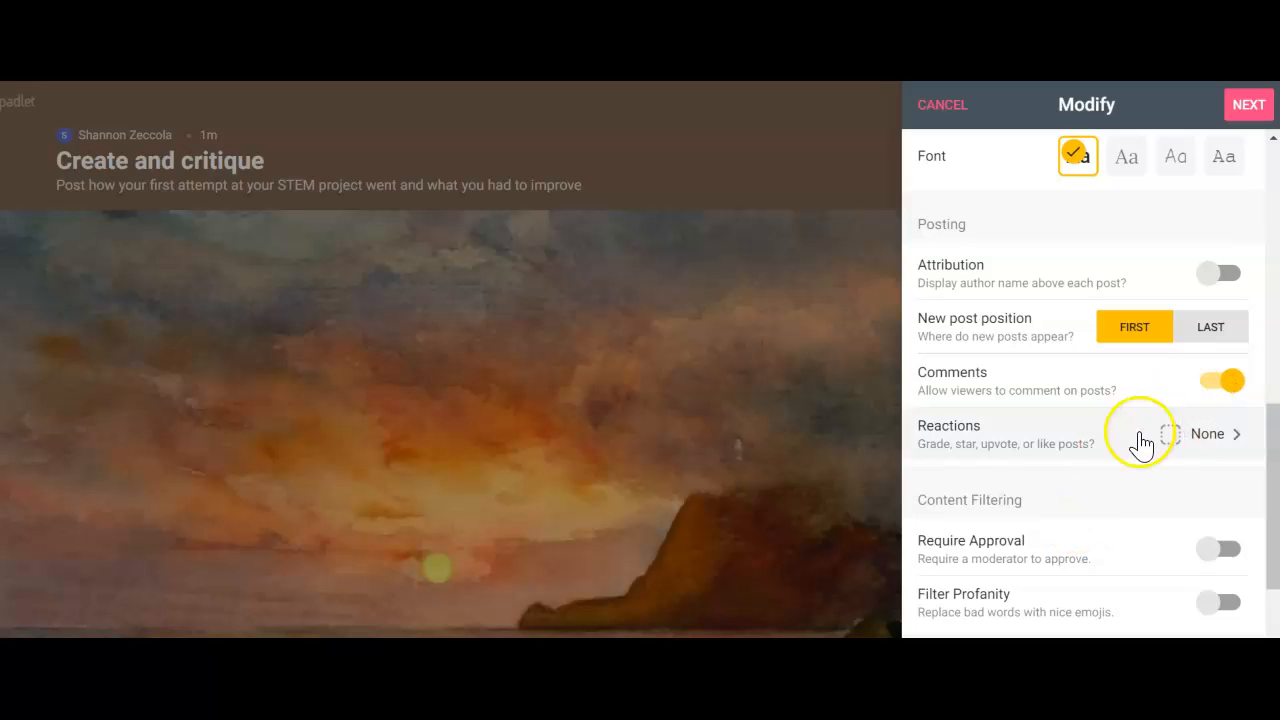
Examine the available reaction types for posts and the padlet's posting and content filtering settings
{"action": "left_click", "coordinate": [1215, 446]}
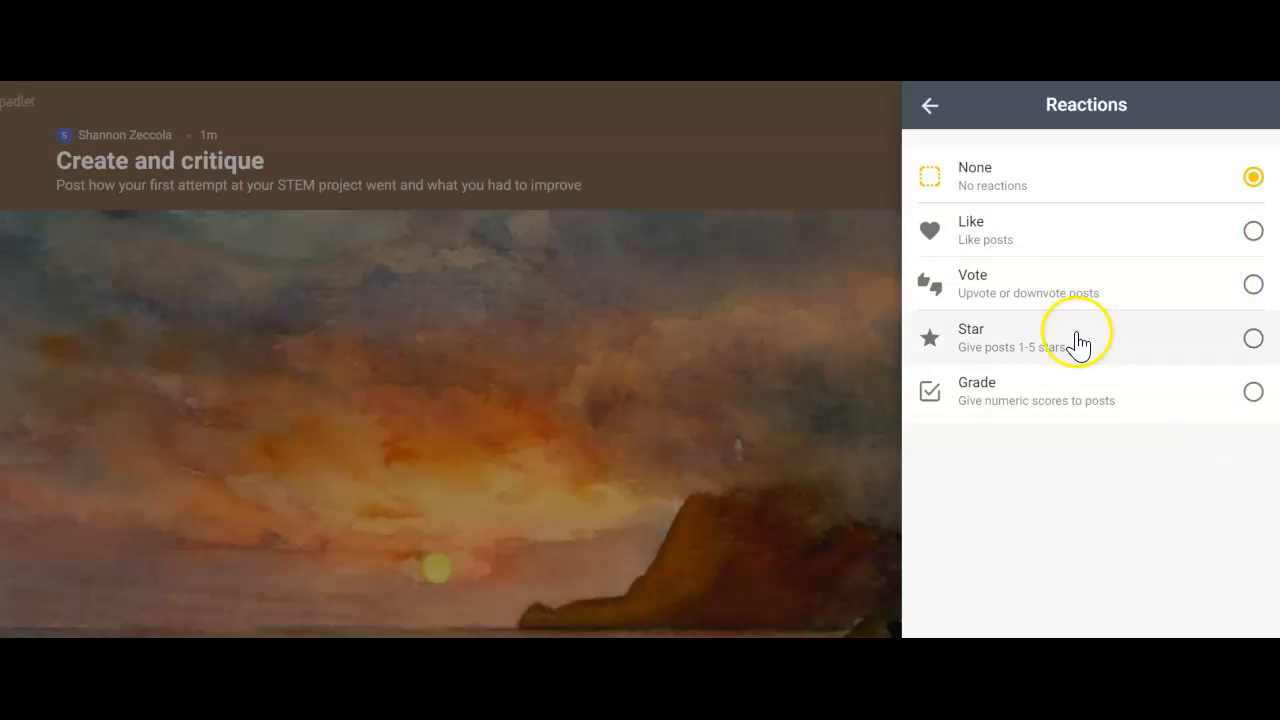
{"action": "left_click", "coordinate": [931, 106]}
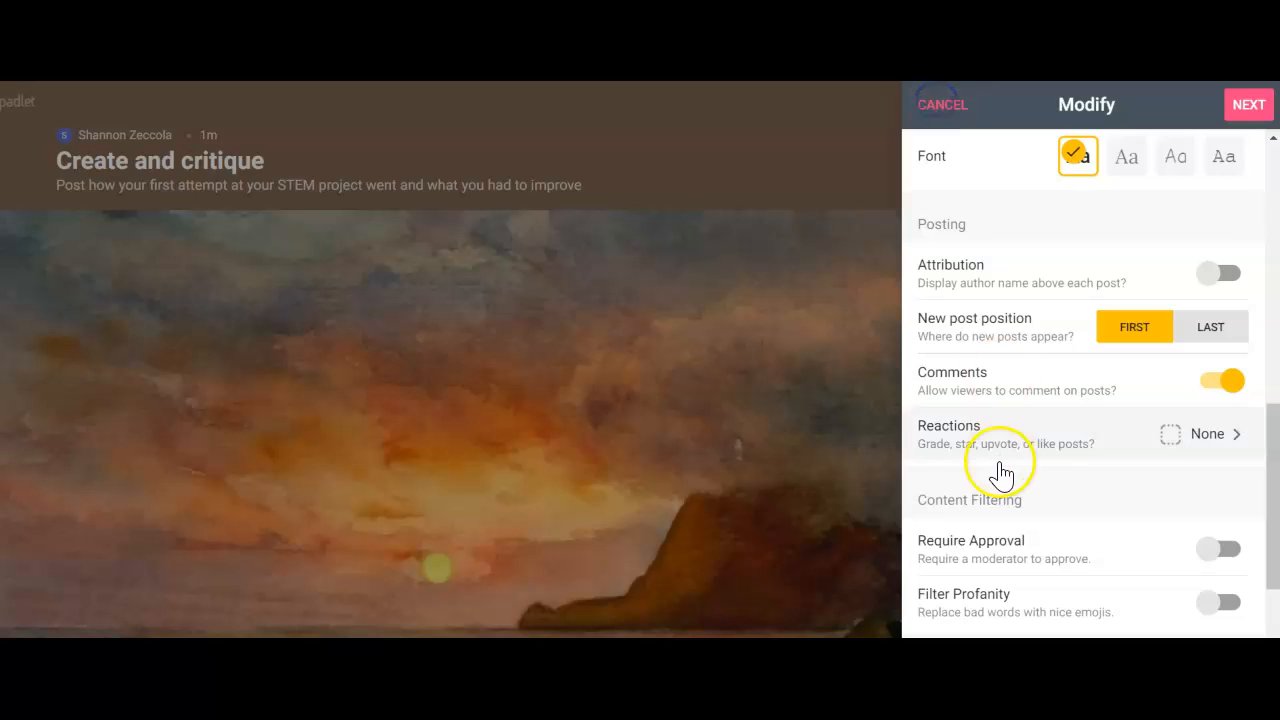
{"action": "scroll", "coordinate": [1000, 471], "scroll_direction": "down", "scroll_amount": 2}
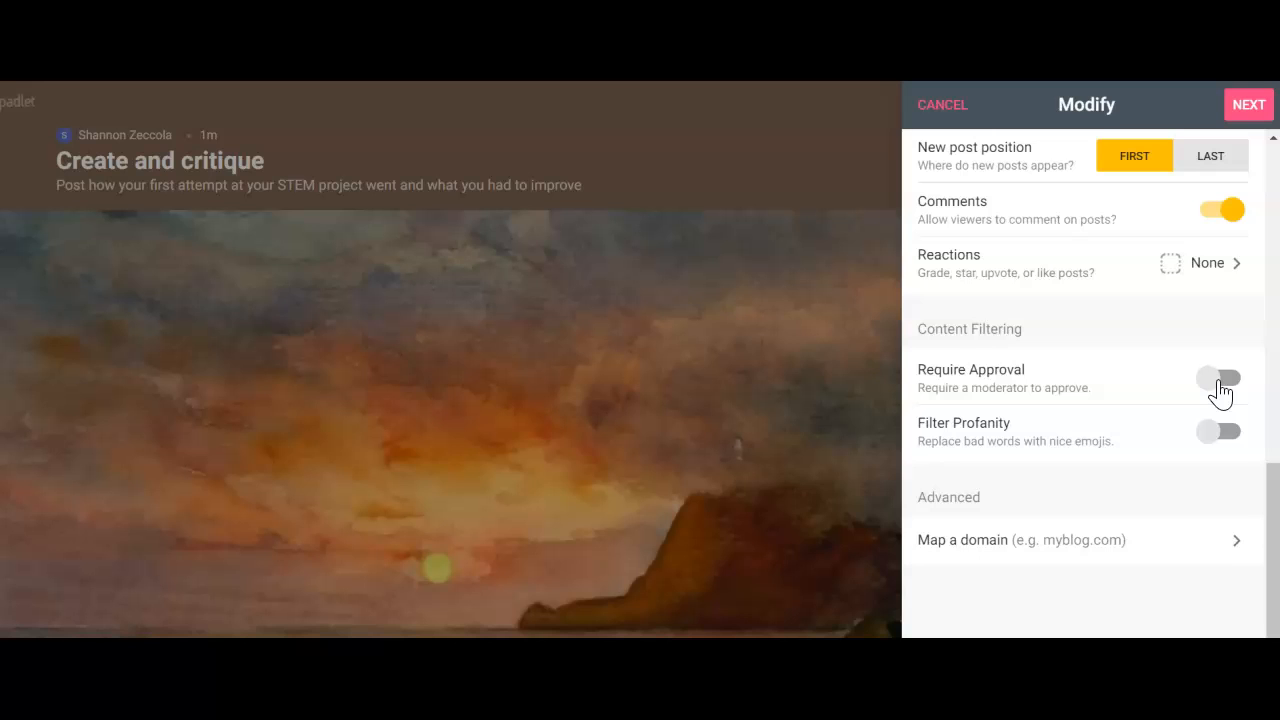
{"action": "left_click", "coordinate": [1218, 390]}
{"action": "left_click", "coordinate": [1210, 442]}
{"action": "scroll", "coordinate": [1080, 405], "scroll_direction": "up", "scroll_amount": 3}
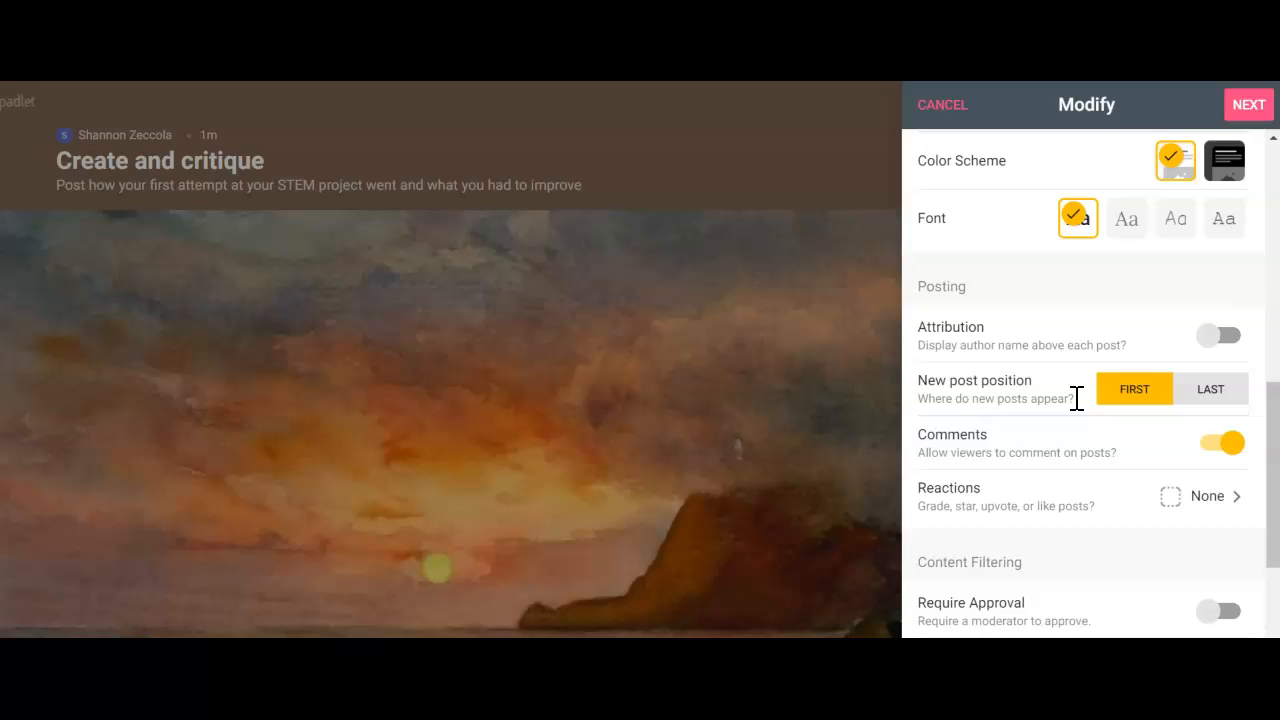
{"action": "scroll", "coordinate": [1076, 398], "scroll_direction": "down", "scroll_amount": 1}
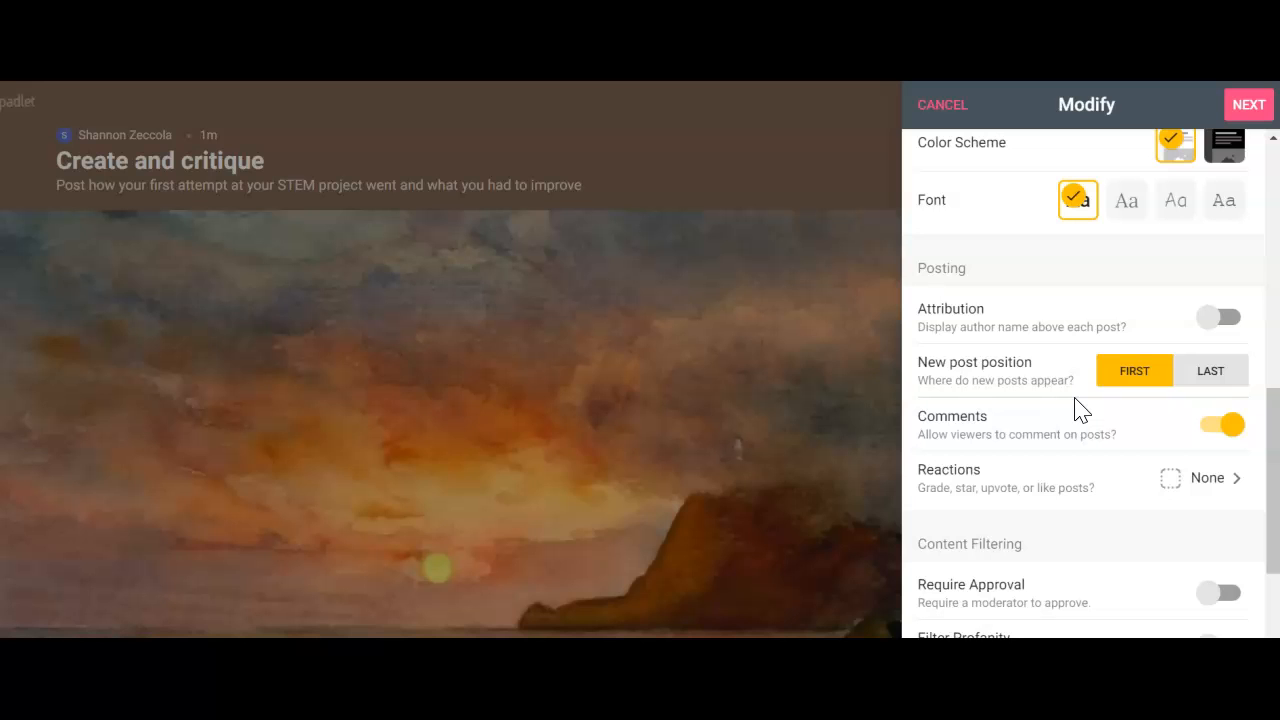
{"action": "scroll", "coordinate": [1076, 404], "scroll_direction": "down", "scroll_amount": 2}
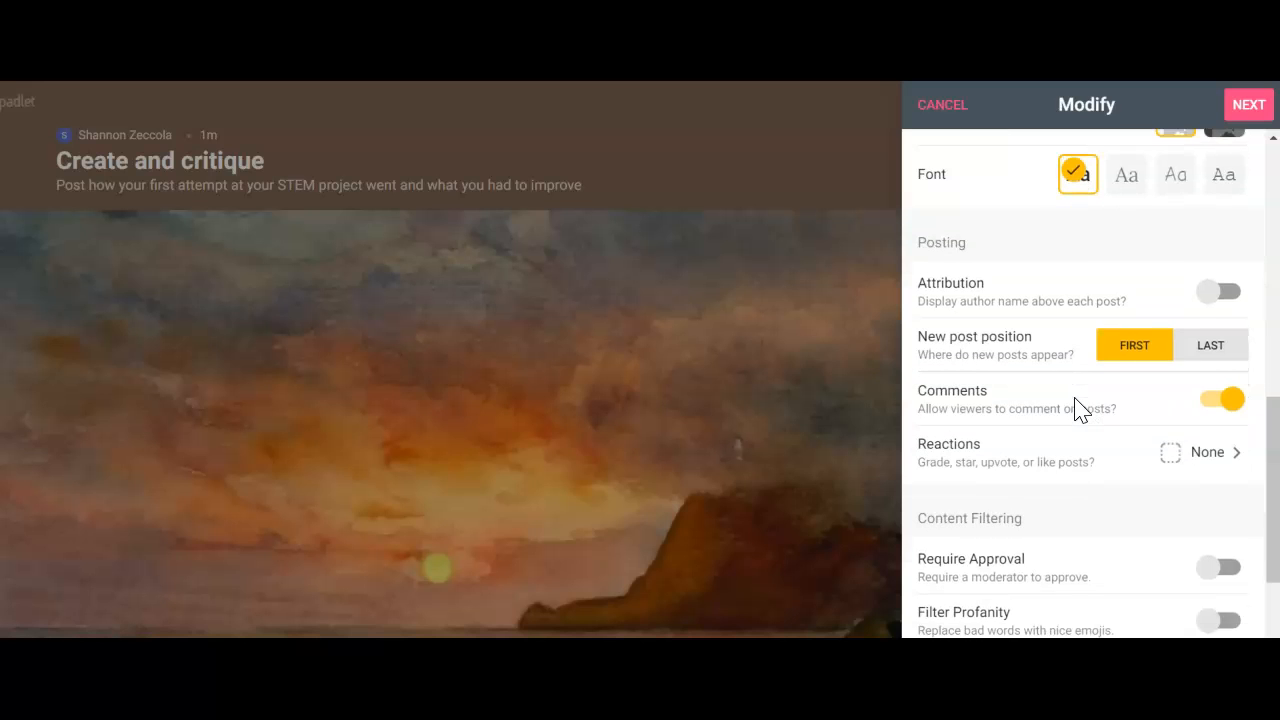
Finish the padlet setup and start a new post with the subject "First attempt"
{"action": "left_click", "coordinate": [1243, 118]}
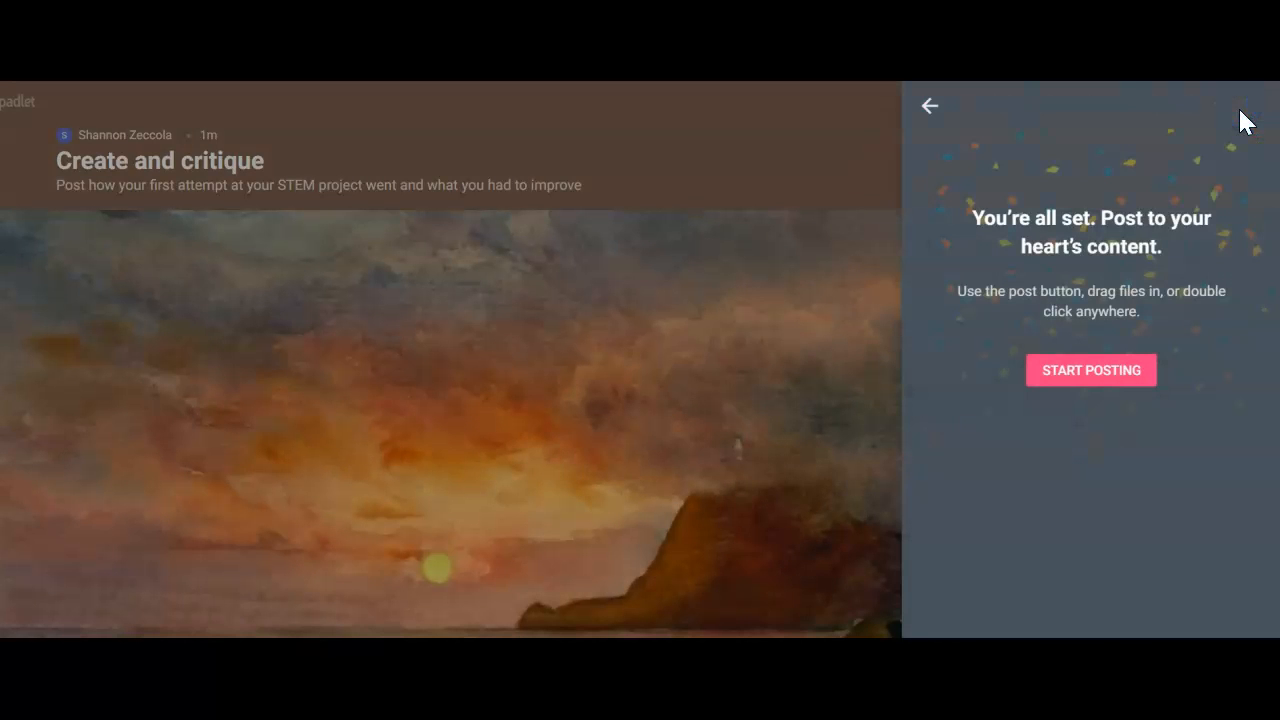
{"action": "left_click", "coordinate": [1095, 372]}
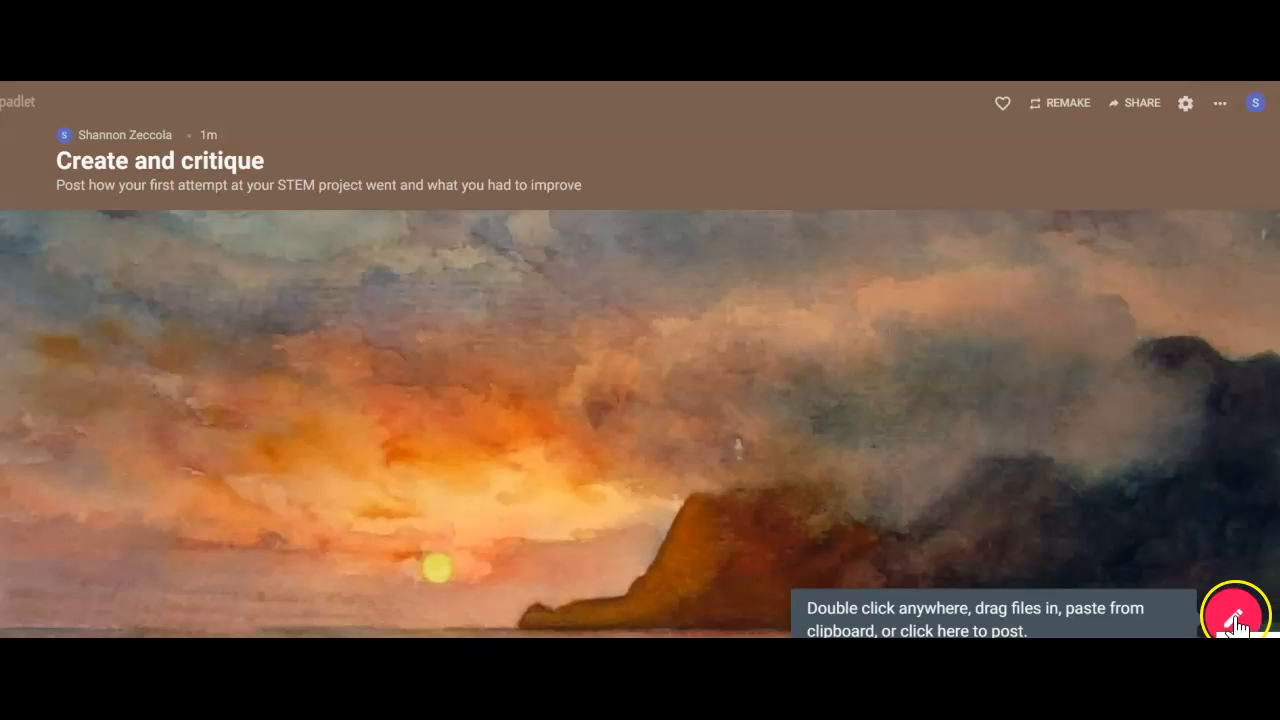
{"action": "left_click", "coordinate": [1234, 618]}
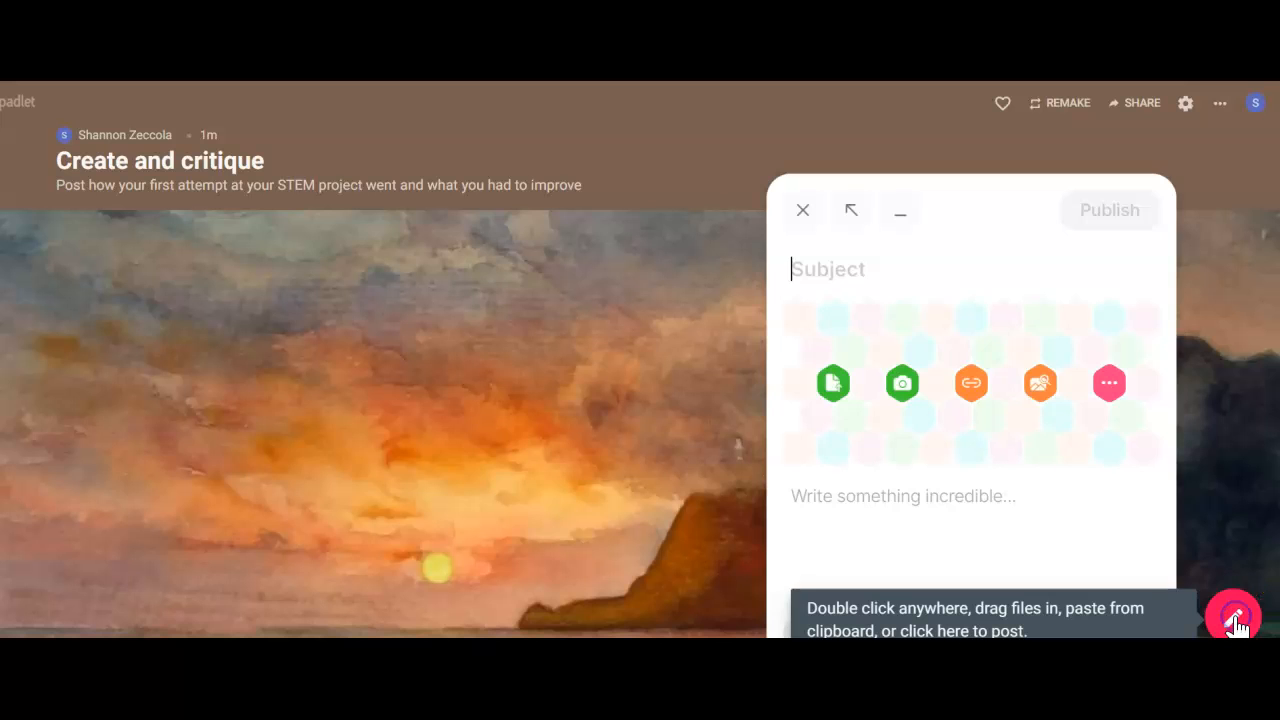
{"action": "left_click", "coordinate": [832, 270]}
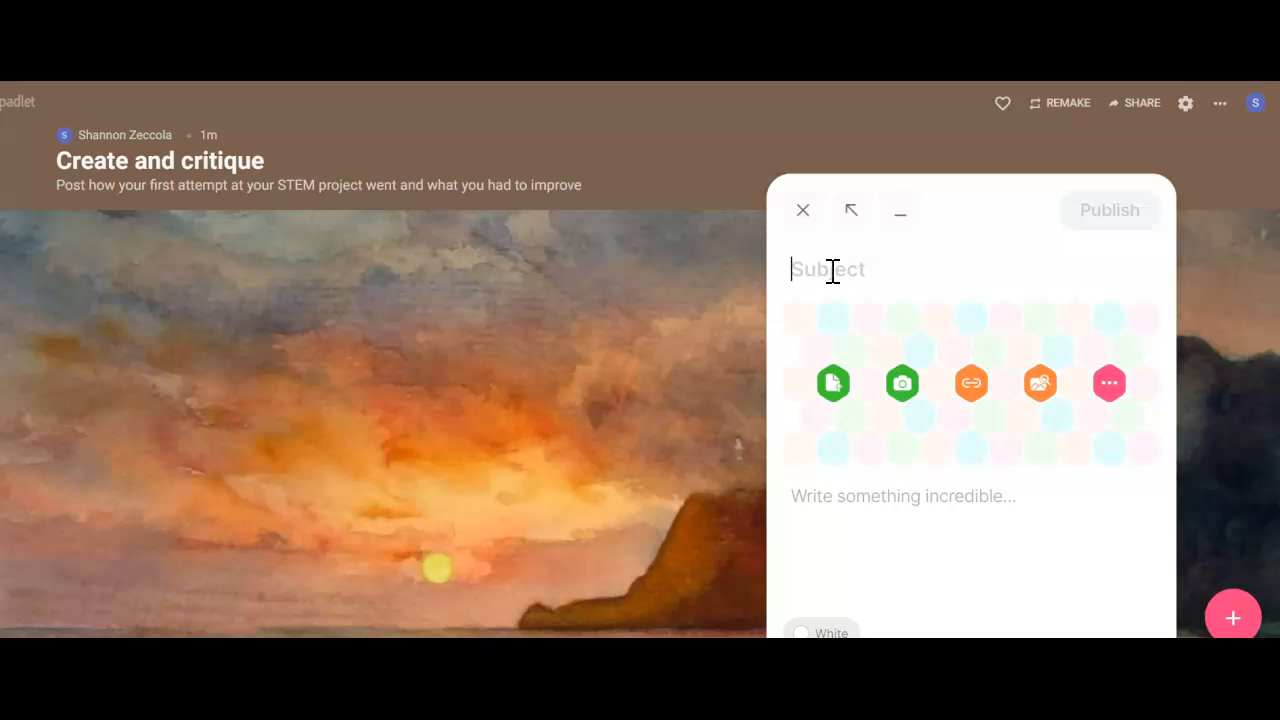
{"action": "type", "text": "First attempt"}
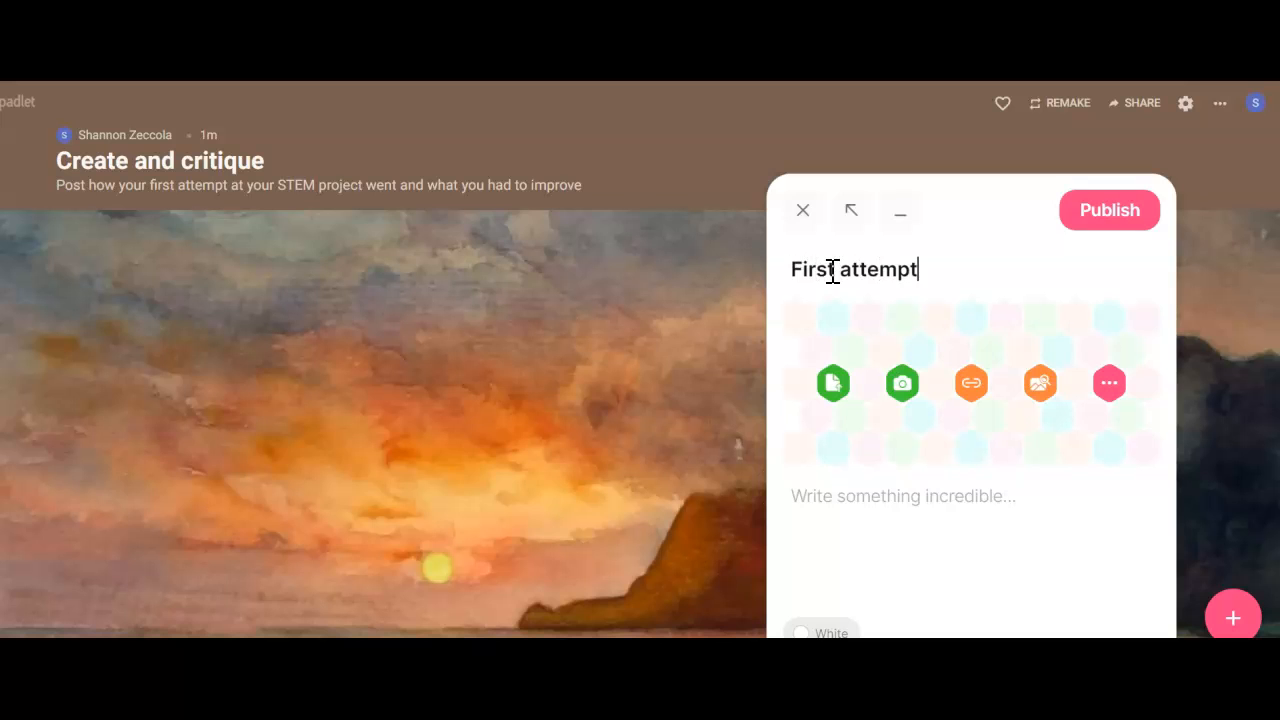
Write the body "For my first attempt, things did not go well. Here is what I did to make my project work better." and publish the post
{"action": "left_click", "coordinate": [849, 494]}
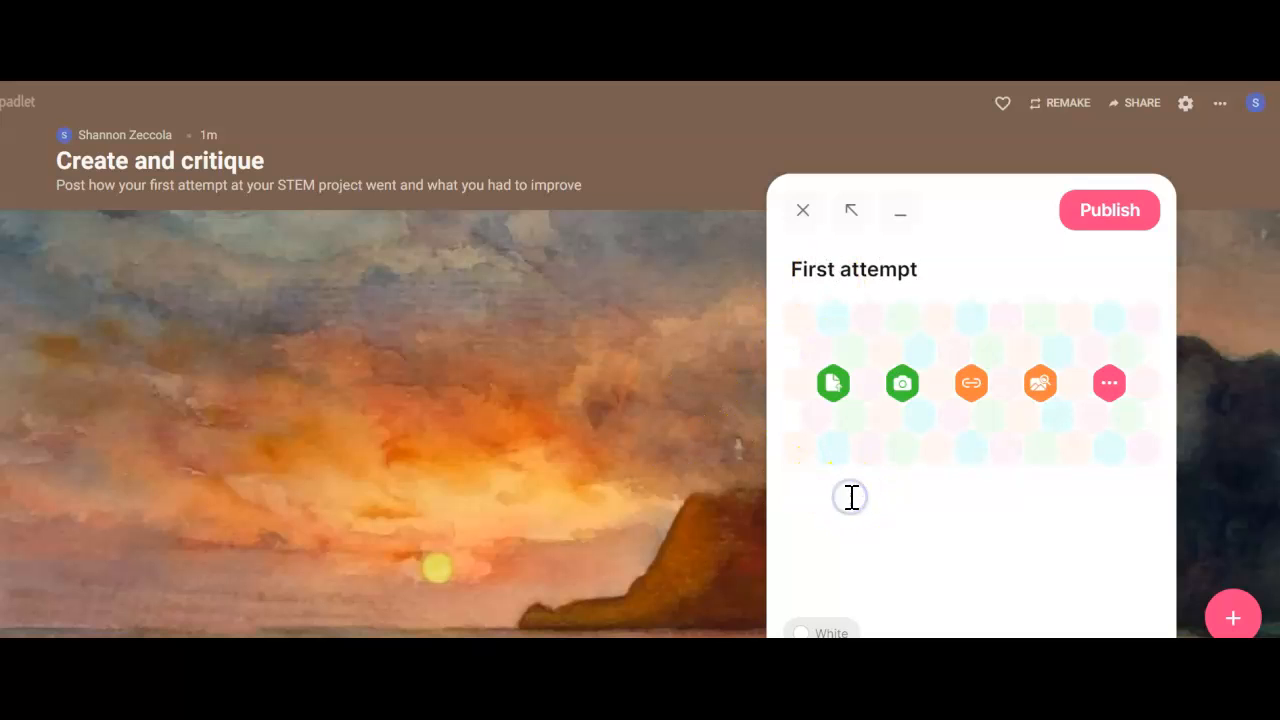
{"action": "type", "text": "For my first attempt,"}
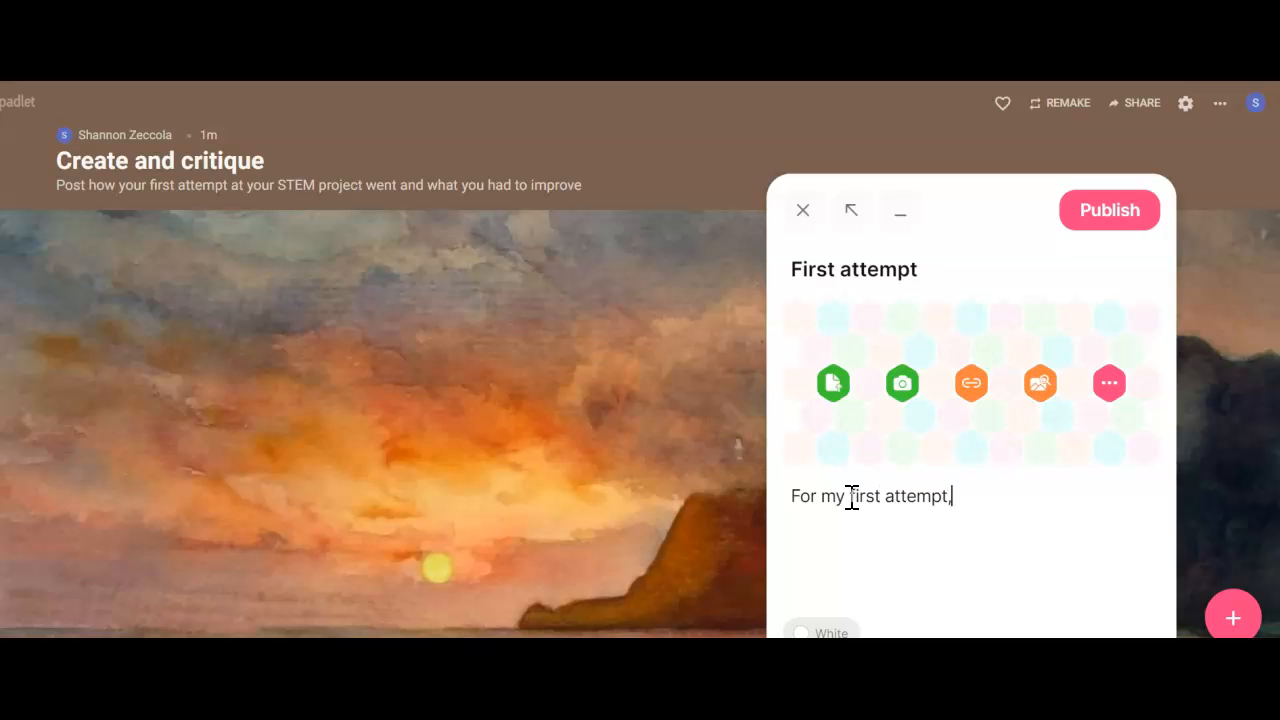
{"action": "type", "text": " things did not go"}
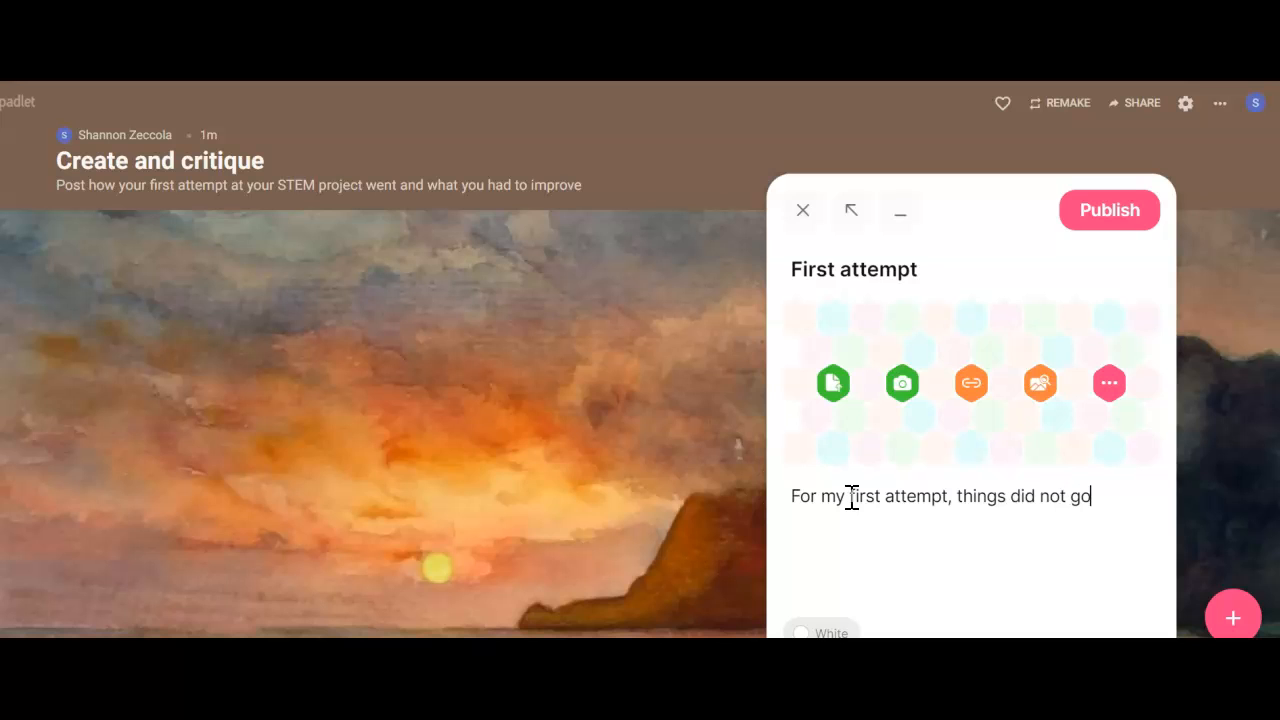
{"action": "type", "text": " well. Here is what I did to make things wo"}
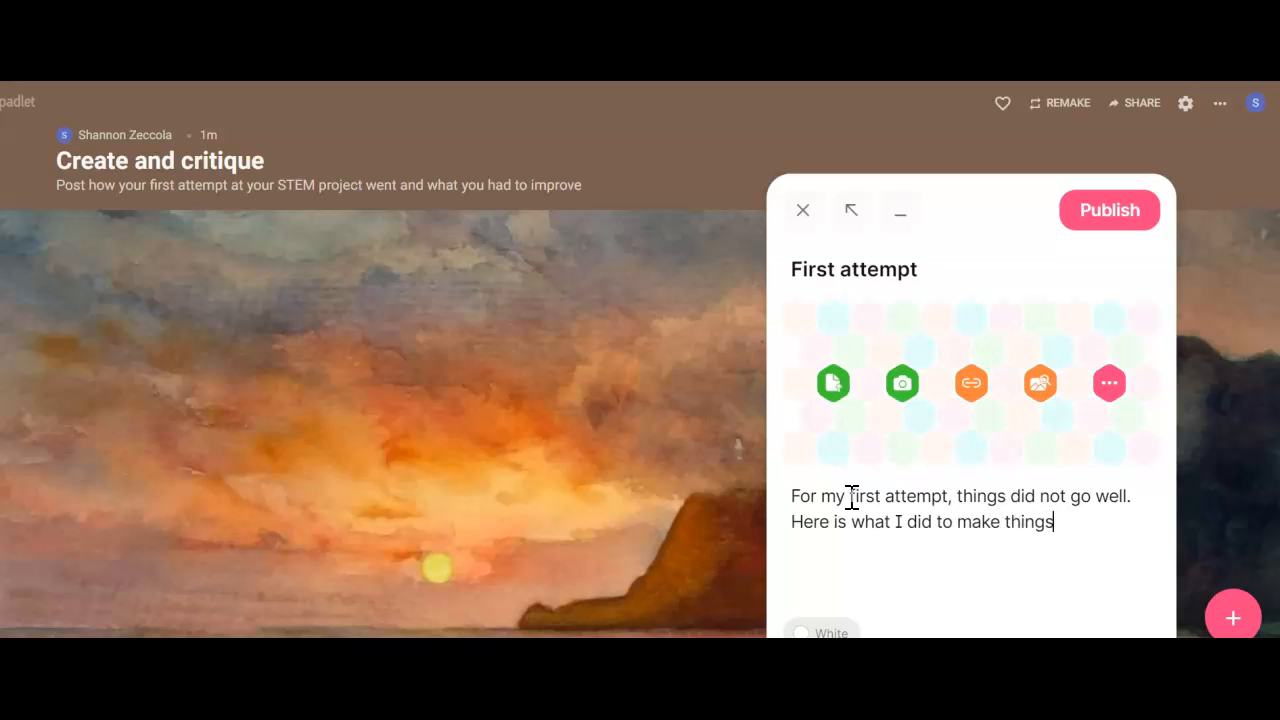
{"action": "key", "text": "BackSpace"}
{"action": "key", "text": "BackSpace"}
{"action": "key", "text": "BackSpace"}
{"action": "key", "text": "BackSpace"}
{"action": "key", "text": "BackSpace"}
{"action": "key", "text": "BackSpace"}
{"action": "key", "text": "BackSpace"}
{"action": "key", "text": "BackSpace"}
{"action": "key", "text": "BackSpace"}
{"action": "type", "text": "my project work better."}
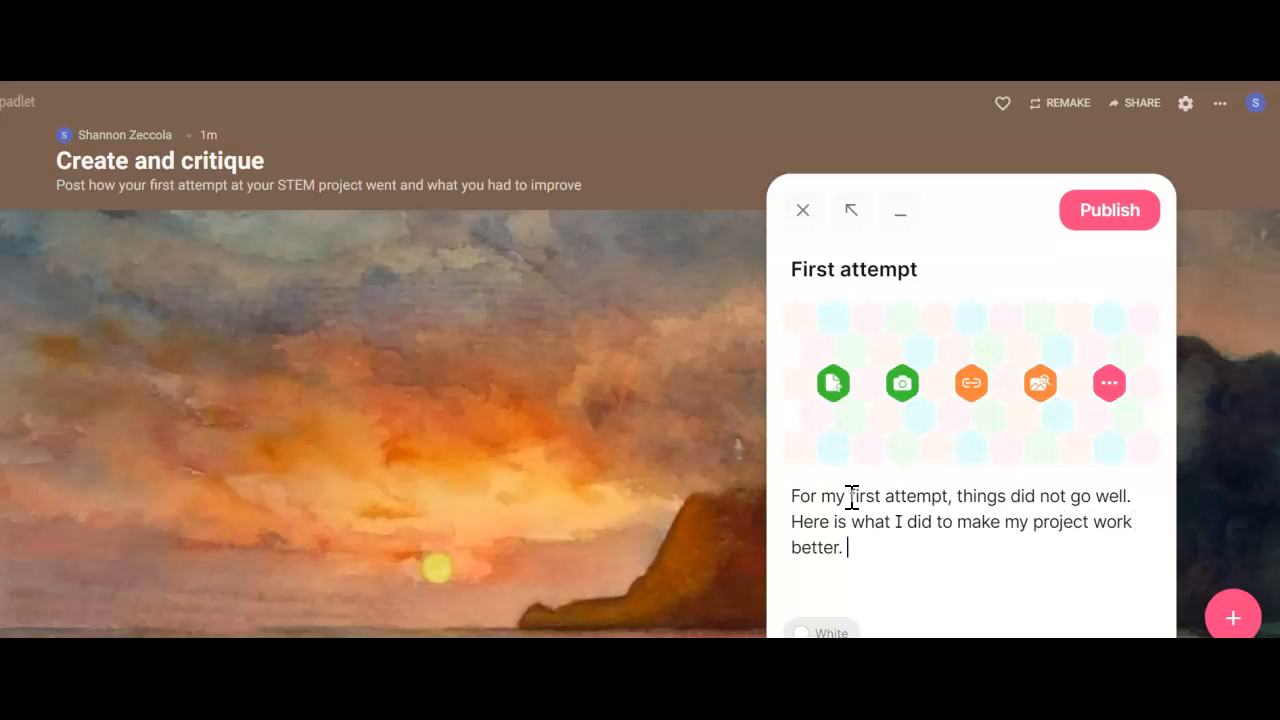
{"action": "left_click", "coordinate": [1095, 220]}
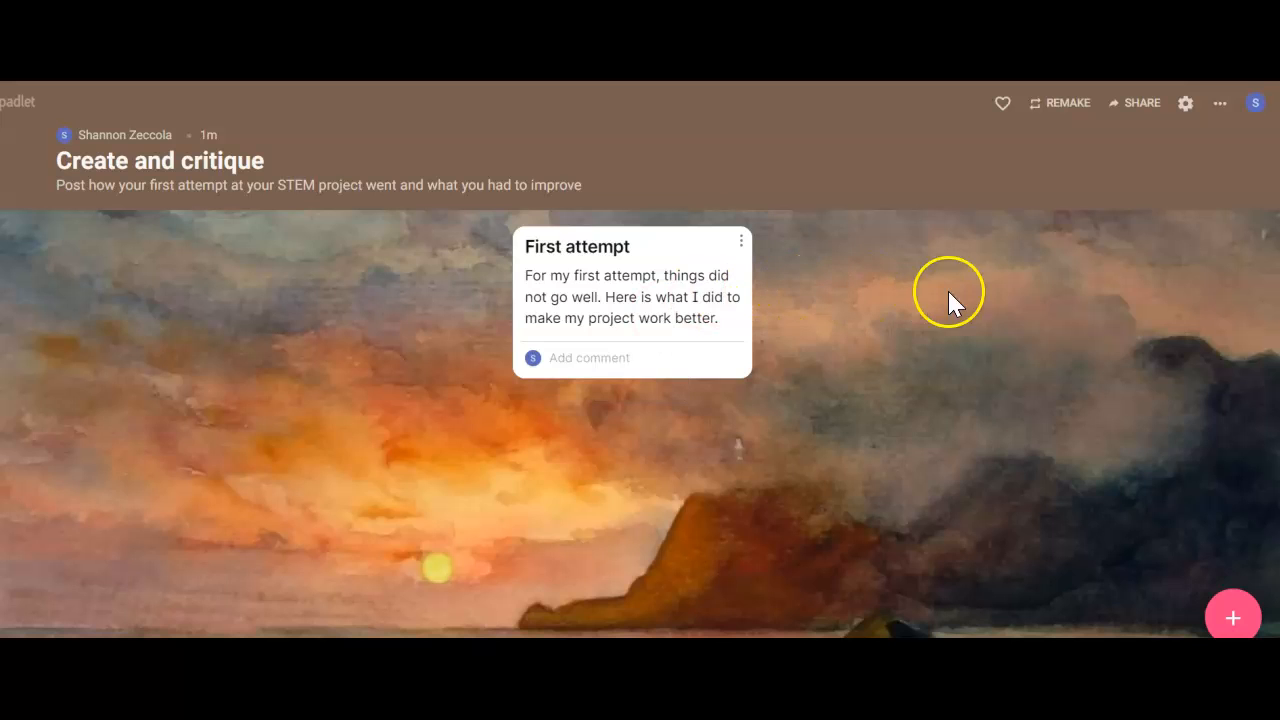
Examine the padlet's privacy, sharing and export options, and return to the wall
{"action": "left_click", "coordinate": [1139, 106]}
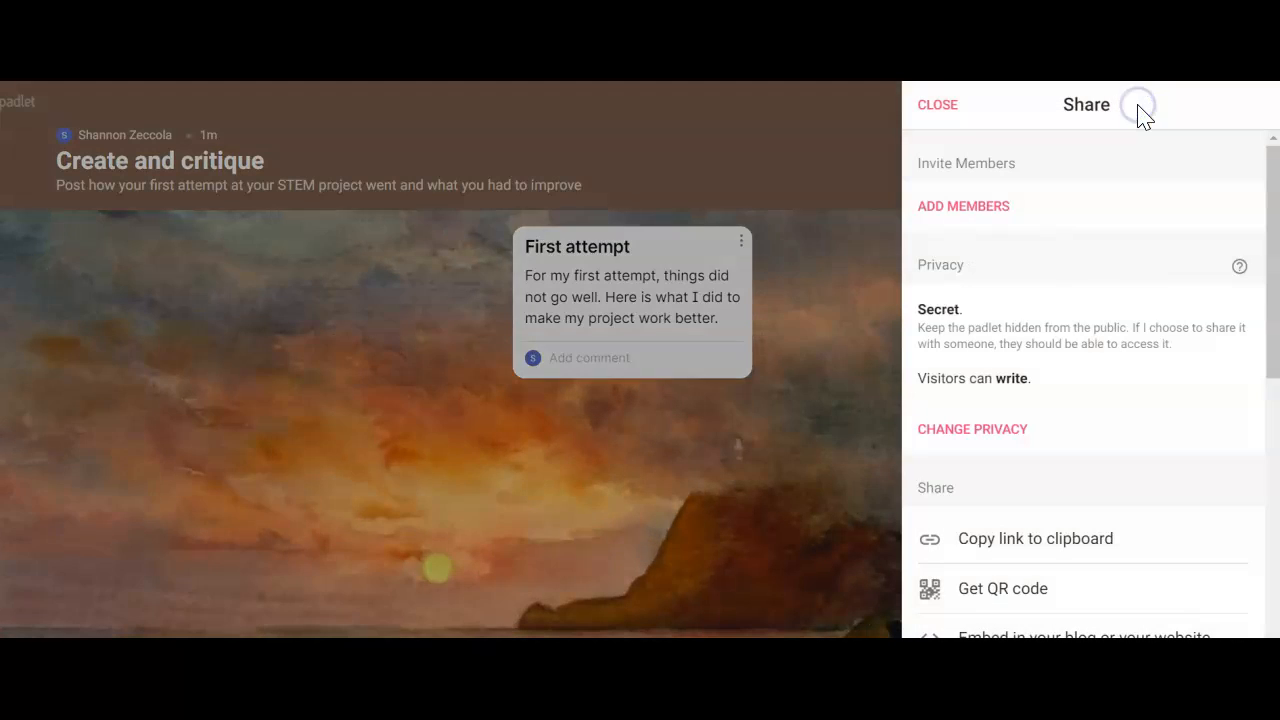
{"action": "scroll", "coordinate": [1097, 389], "scroll_direction": "down", "scroll_amount": 3}
{"action": "scroll", "coordinate": [1097, 389], "scroll_direction": "down", "scroll_amount": 2}
{"action": "scroll", "coordinate": [1097, 391], "scroll_direction": "up", "scroll_amount": 2}
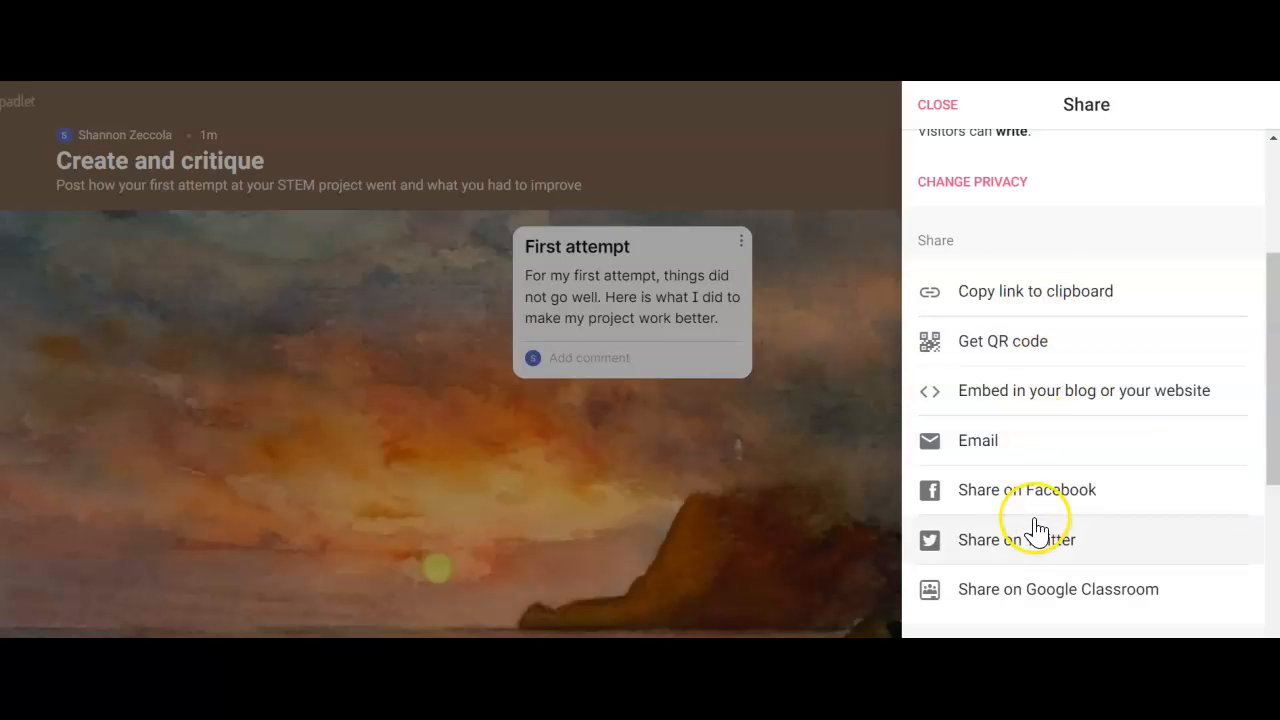
{"action": "scroll", "coordinate": [1037, 530], "scroll_direction": "down", "scroll_amount": 1}
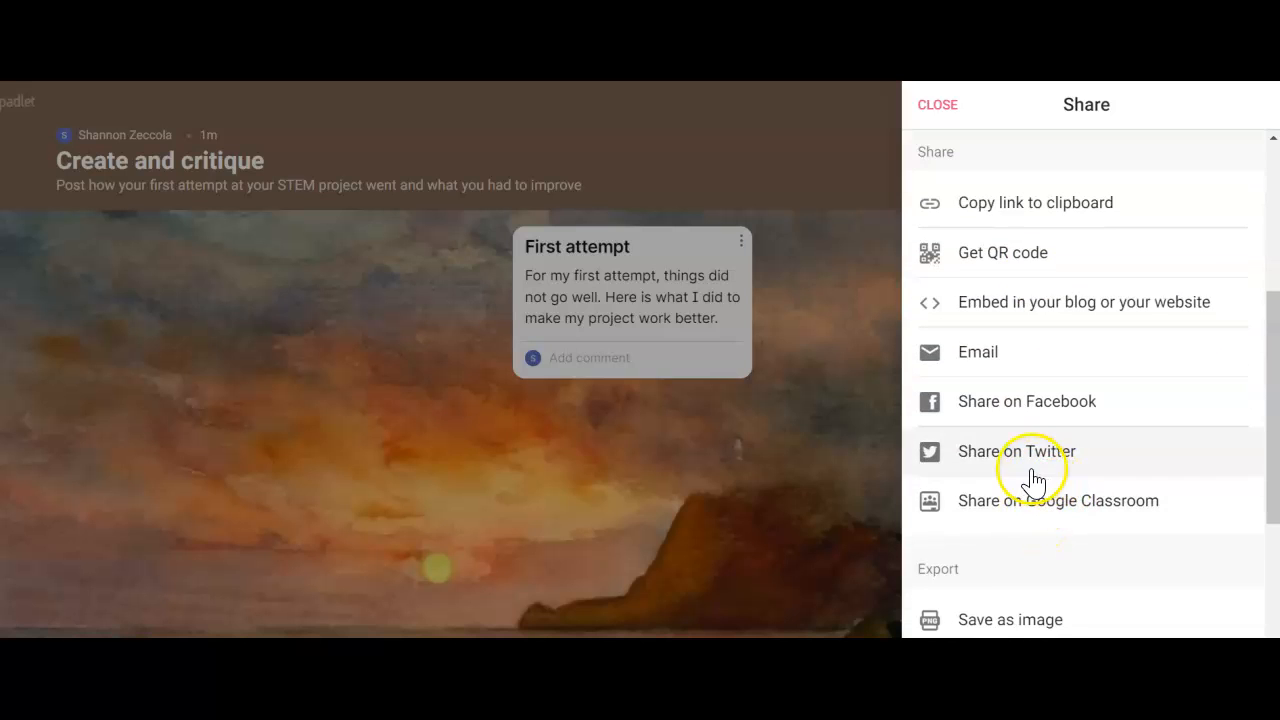
{"action": "scroll", "coordinate": [1033, 480], "scroll_direction": "down", "scroll_amount": 3}
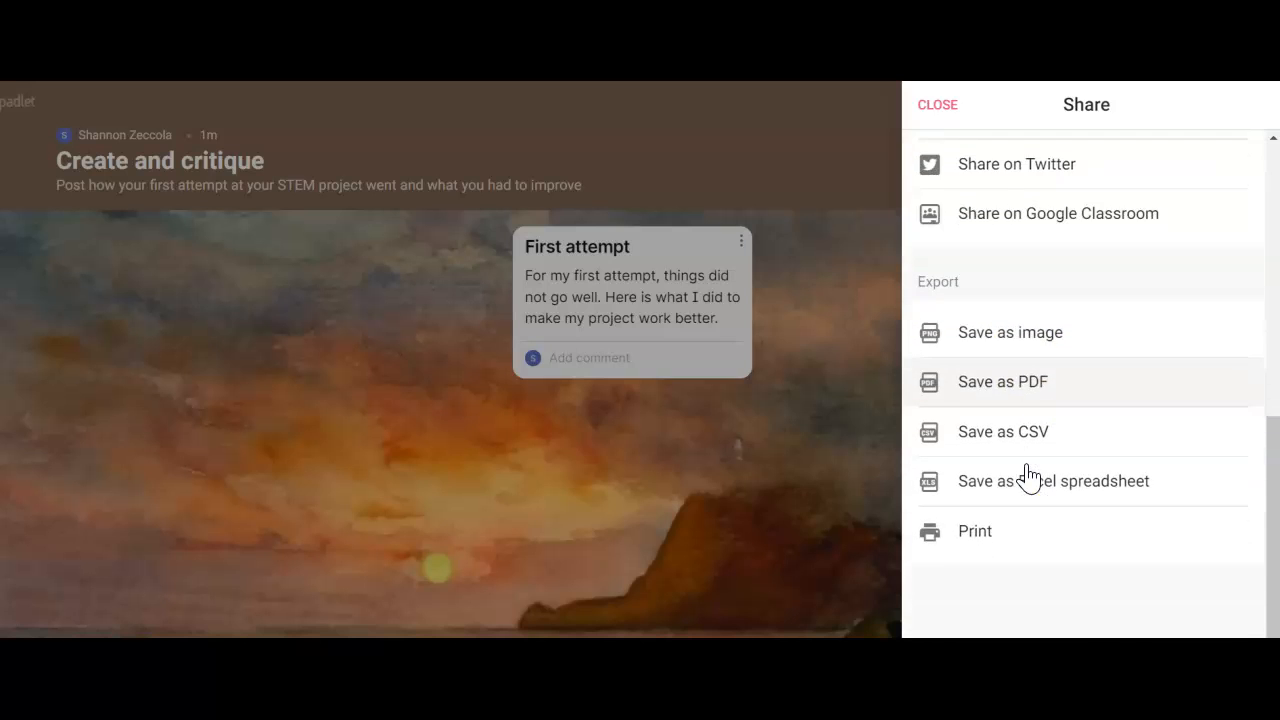
{"action": "scroll", "coordinate": [1029, 477], "scroll_direction": "up", "scroll_amount": 3}
{"action": "left_click", "coordinate": [940, 108]}
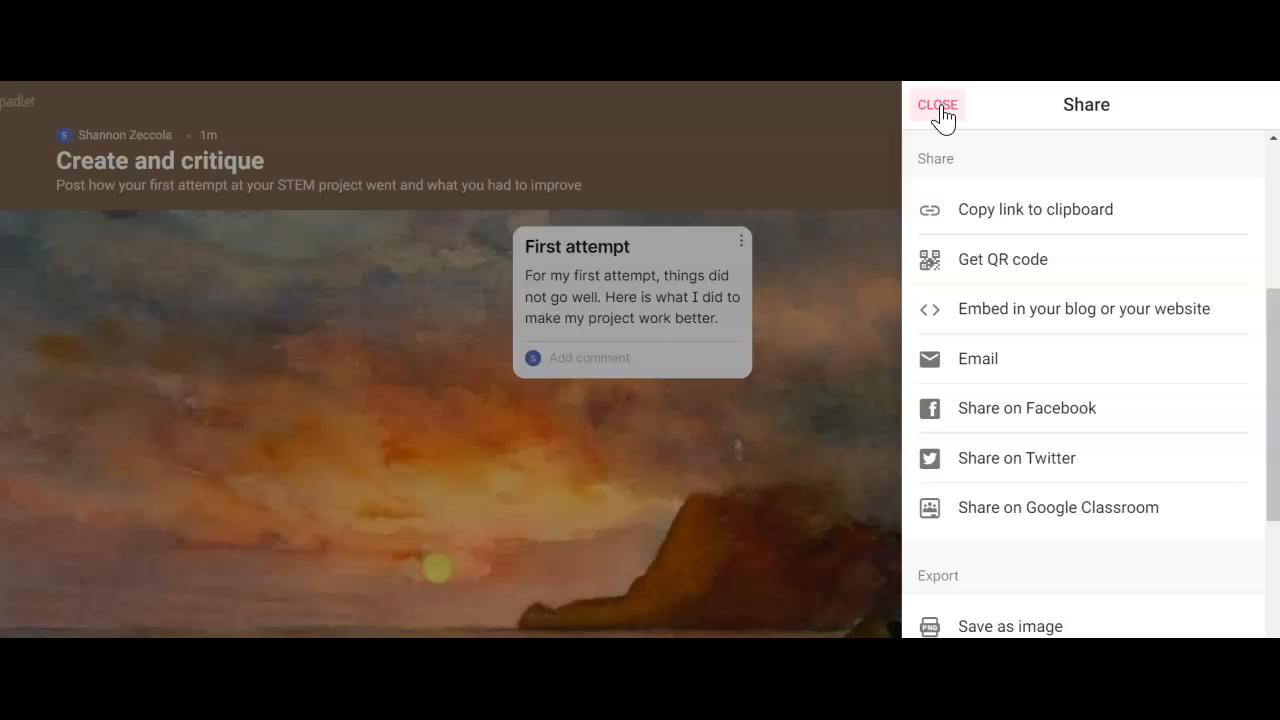
{"action": "left_click", "coordinate": [941, 107]}
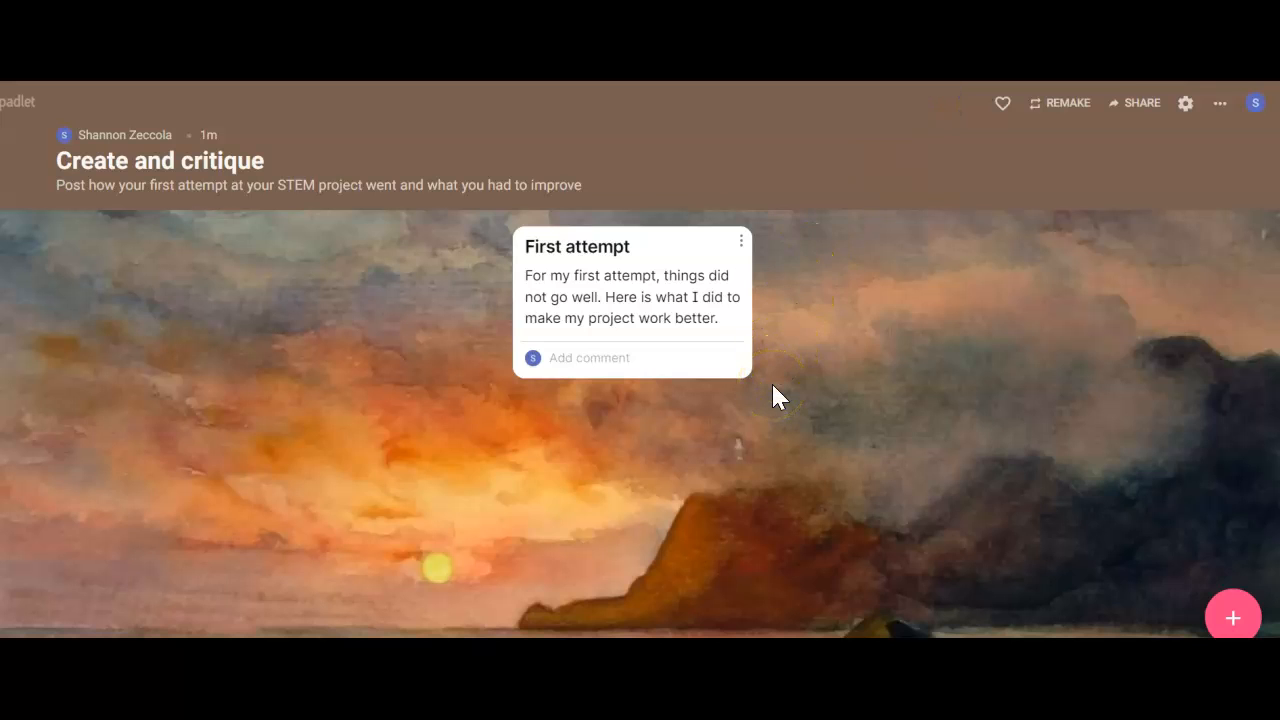